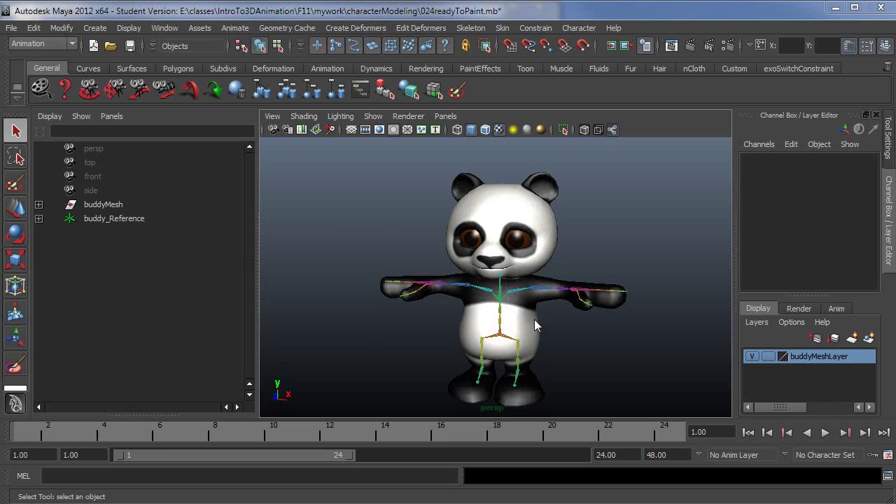
Maximize the perspective view and open the Paint Skin Weights Tool with its settings for the bear mesh.
key(ctrl+space)
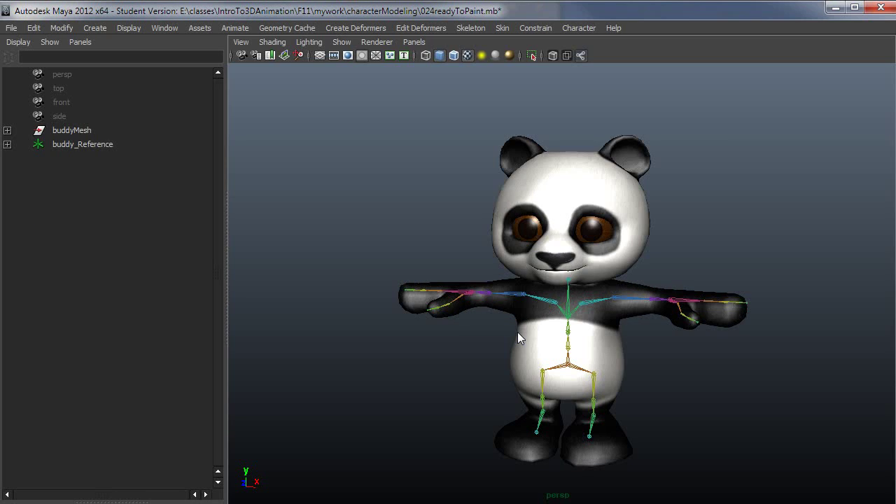
key(space)
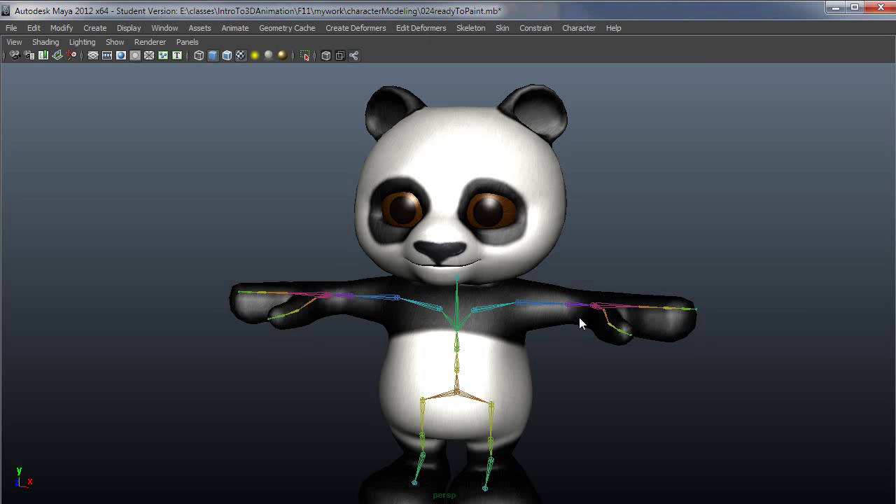
alt+drag(515, 348, 433, 343)
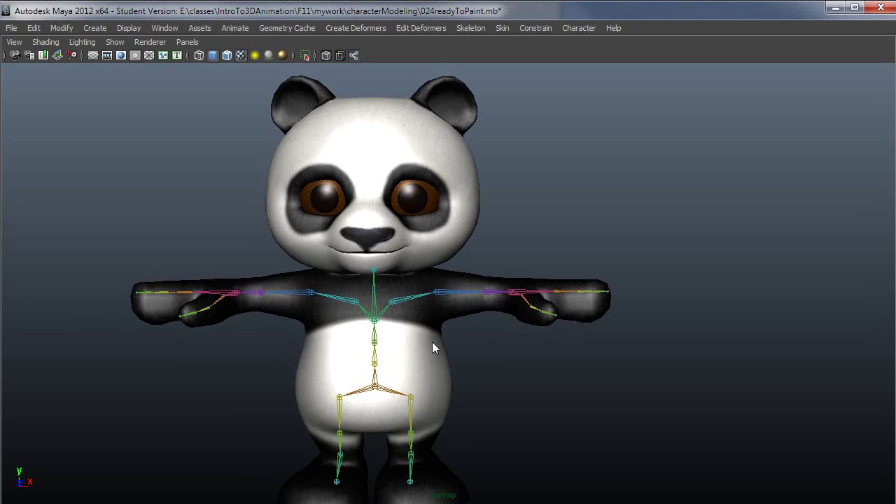
click(432, 343)
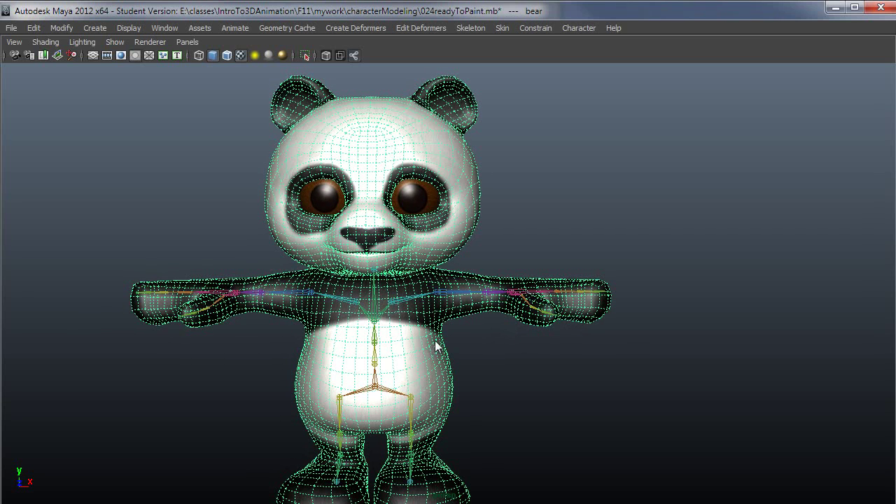
click(501, 29)
mouse_move(552, 92)
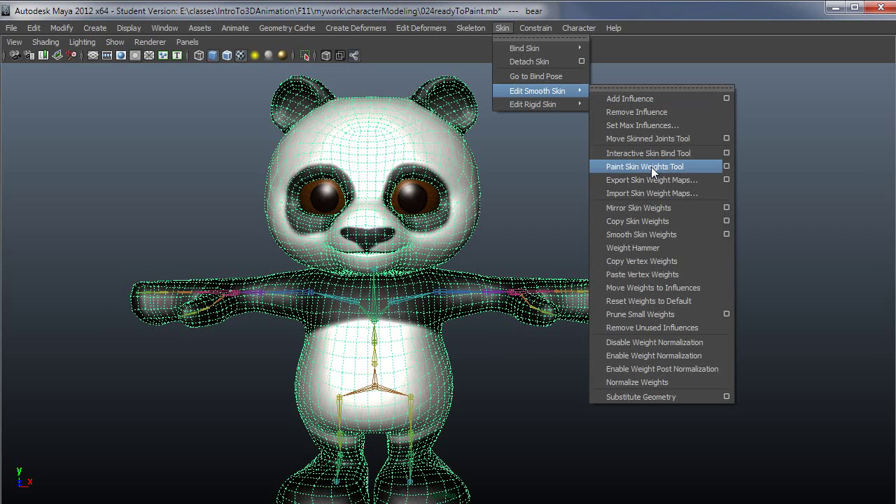
click(728, 169)
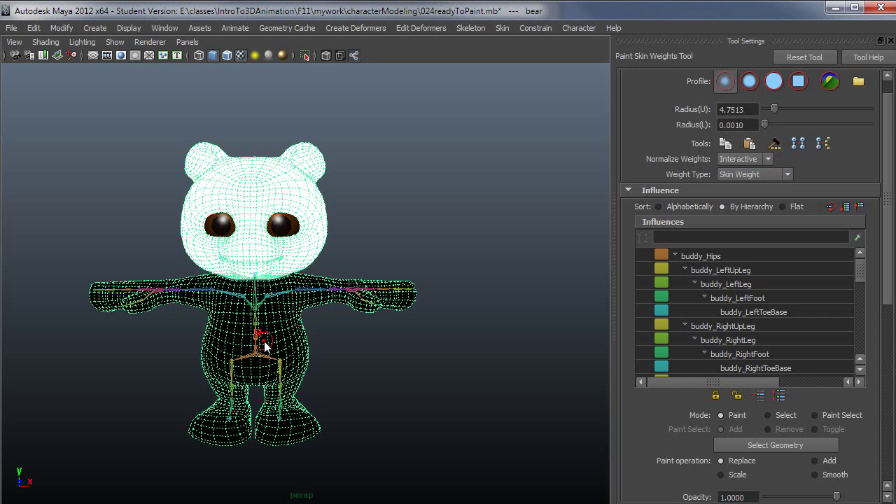
Examine the skin weights of the right leg joints on the mesh, including buddy_RightLeg and buddy_RightFoot.
alt+drag(265, 343, 264, 342)
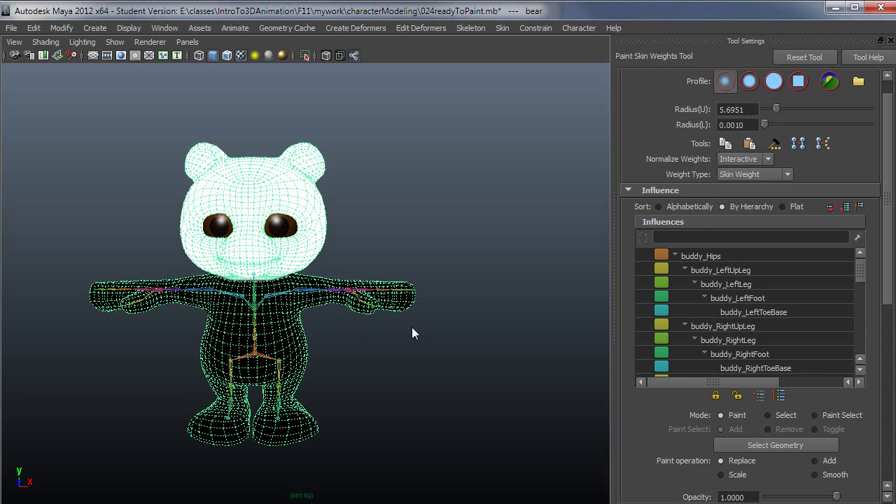
alt+drag(306, 346, 348, 340)
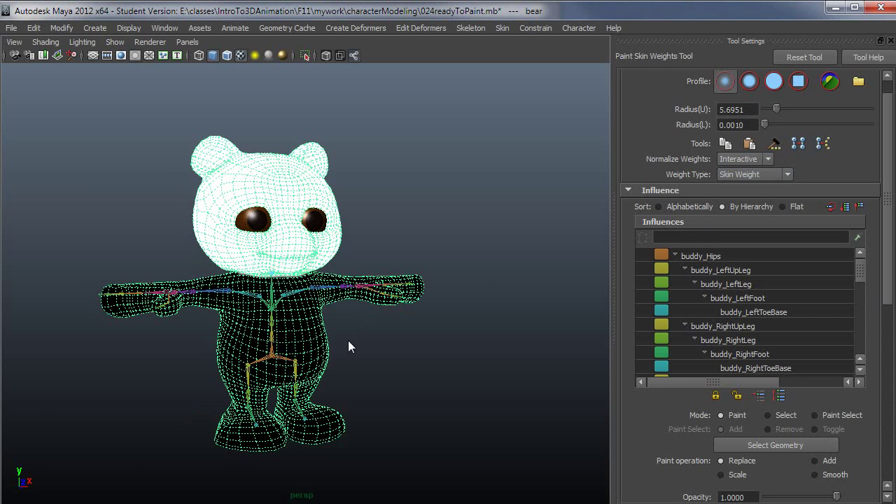
alt+right_drag(147, 304, 200, 306)
alt+drag(199, 306, 322, 312)
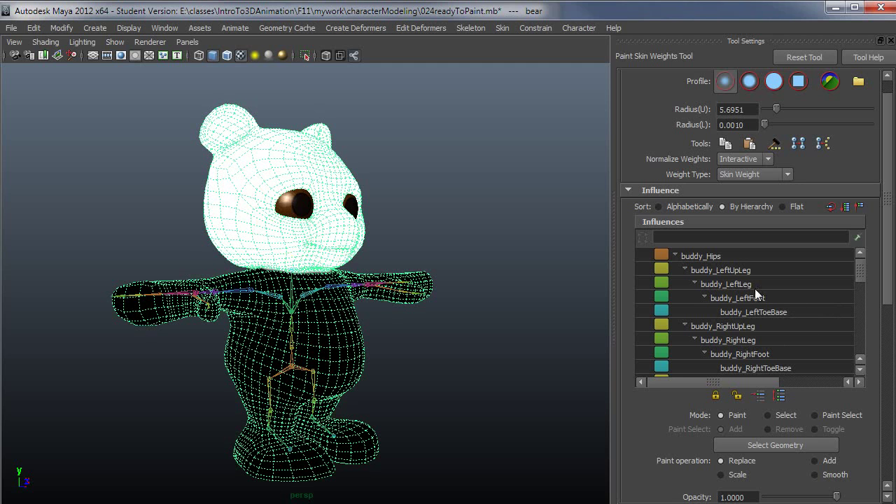
alt+drag(261, 320, 221, 326)
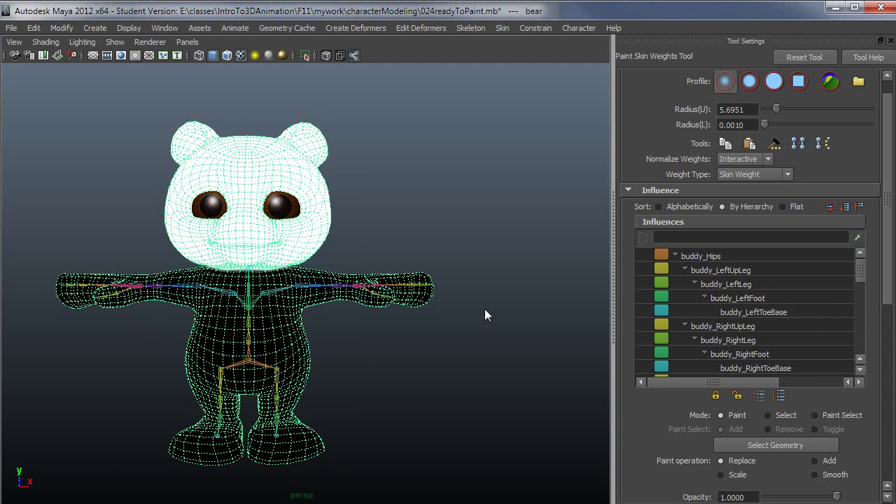
alt+drag(336, 325, 287, 332)
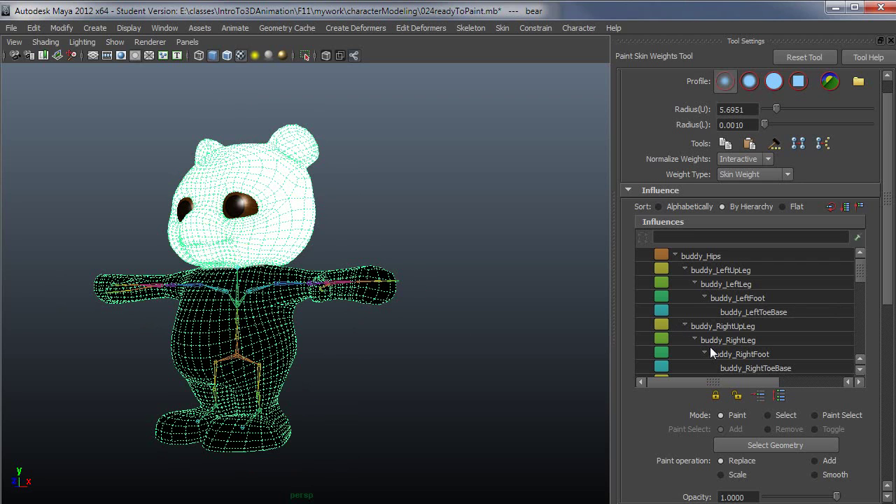
click(748, 329)
alt+drag(334, 350, 763, 342)
scroll(492, 355, up, 3)
click(735, 342)
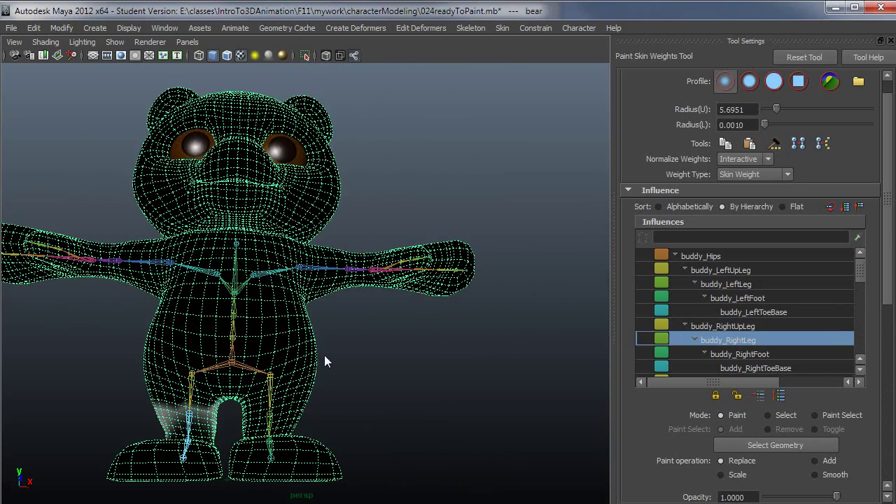
mouse_move(324, 355)
alt+mouse_down()
mouse_move(188, 349)
mouse_move(500, 364)
mouse_move(482, 360)
mouse_move(505, 356)
alt+mouse_up()
drag(398, 473, 409, 453)
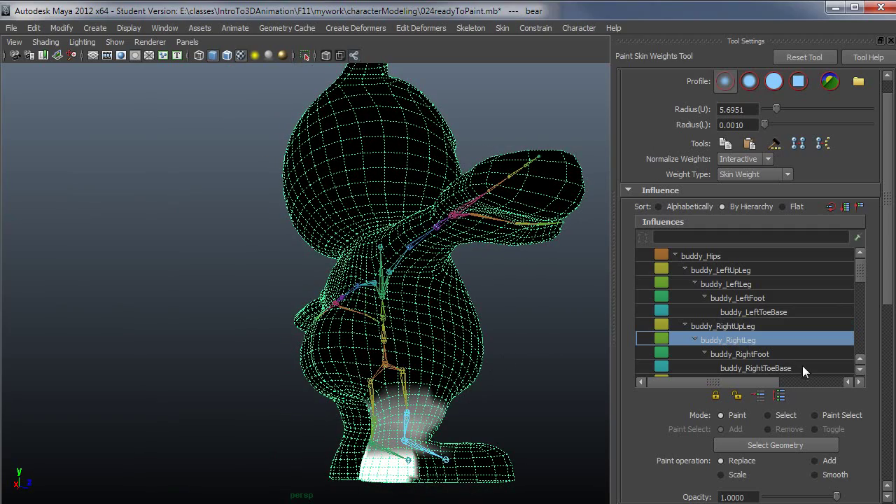
click(744, 355)
alt+drag(392, 420, 392, 401)
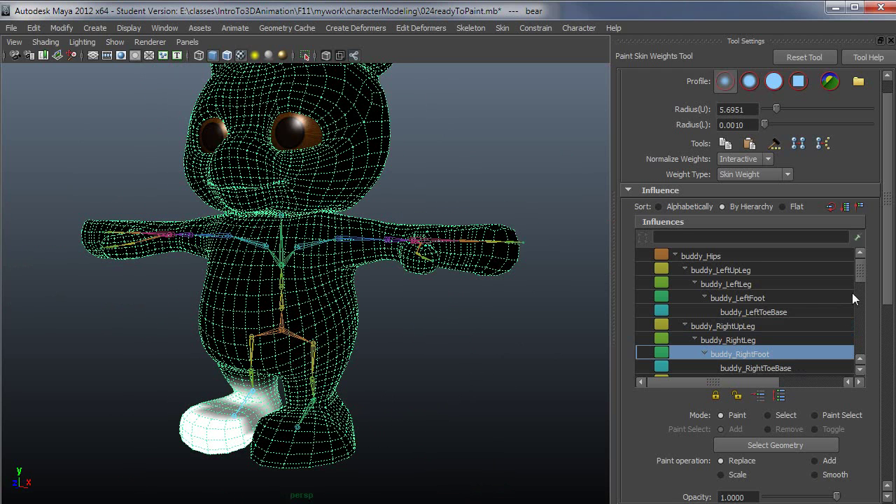
Make buddy_Head the active influence for painting and bring the paint operation and value settings into view.
drag(858, 275, 860, 296)
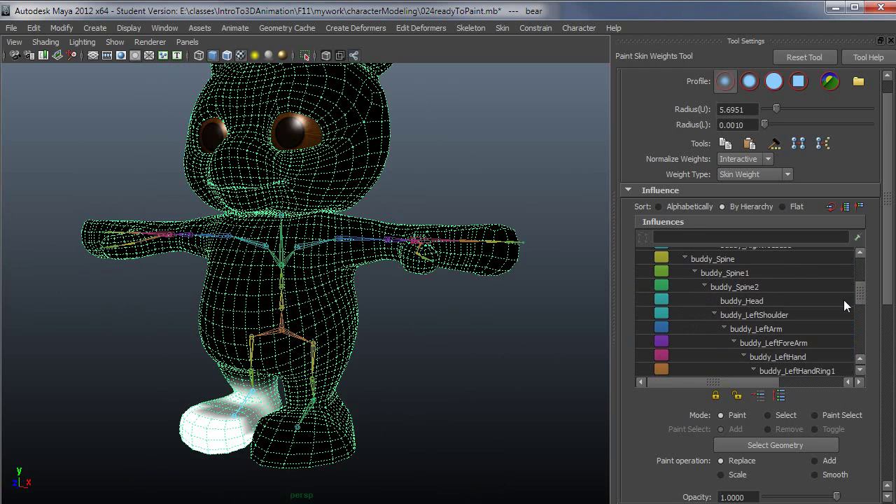
click(719, 302)
alt+middle_drag(454, 299, 462, 362)
alt+drag(462, 361, 480, 333)
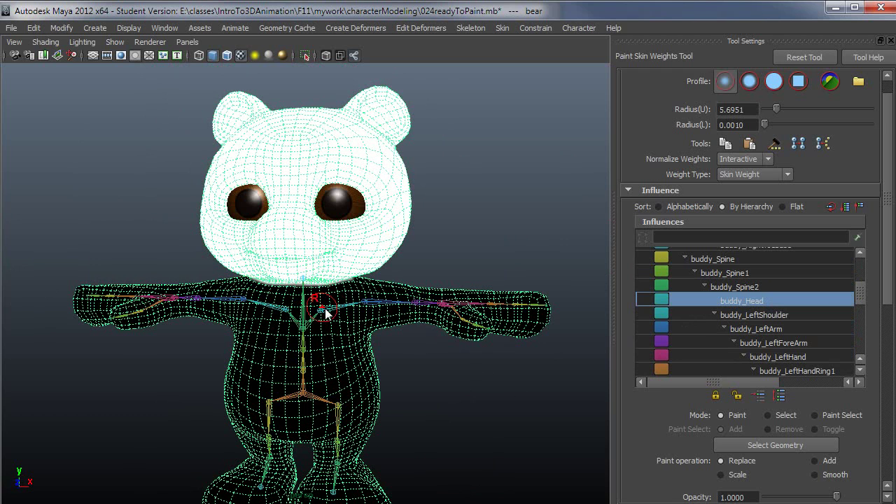
scroll(893, 271, down, 5)
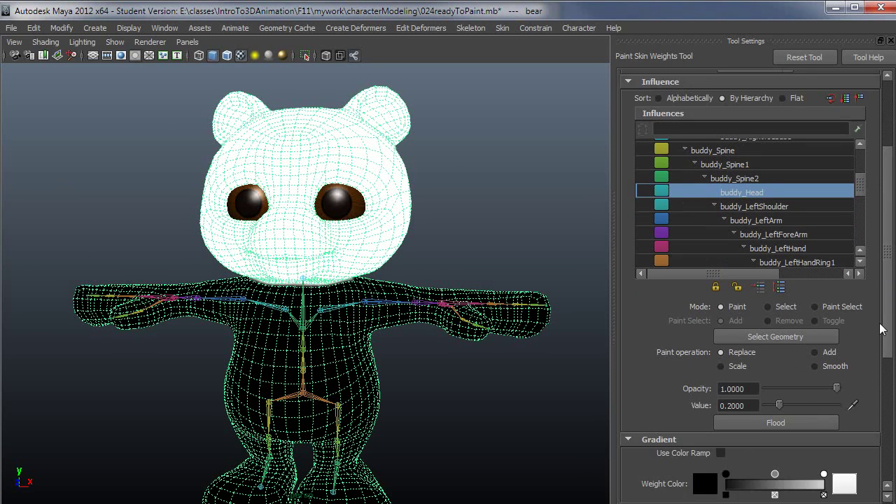
Set the paint value to 1 and paint over the dark patch under the chin with full buddy_Head weight in Replace mode.
alt+drag(256, 337, 329, 334)
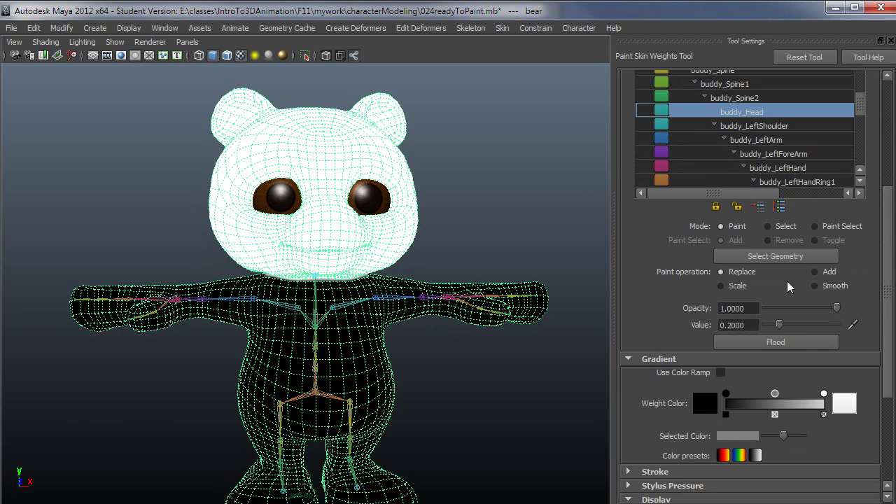
alt+drag(406, 301, 380, 257)
alt+right_drag(380, 257, 492, 274)
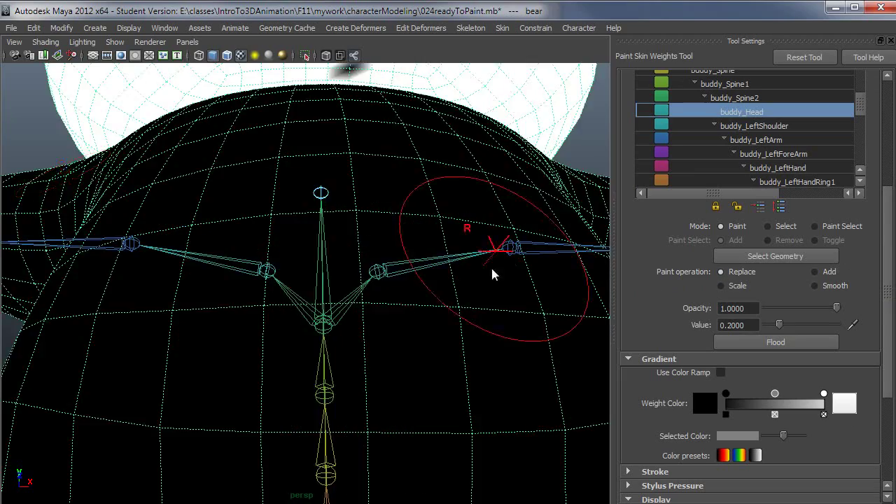
alt+middle_drag(492, 274, 468, 385)
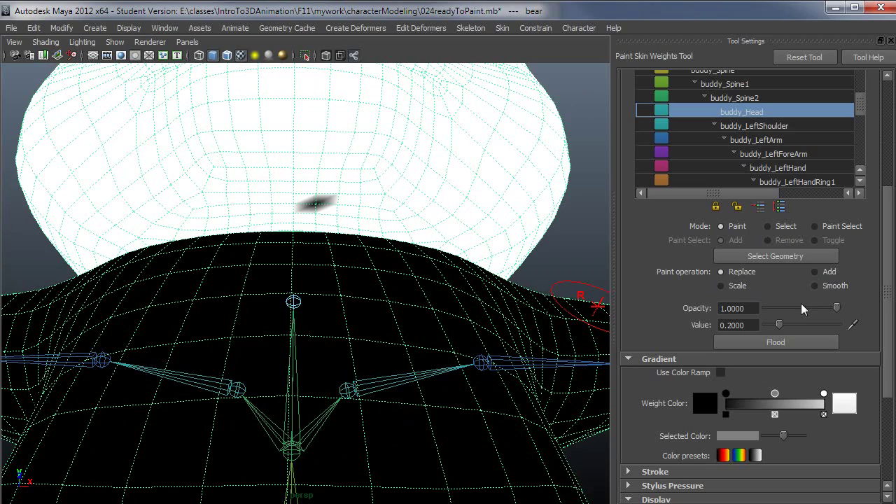
alt+drag(387, 255, 398, 271)
drag(781, 324, 843, 317)
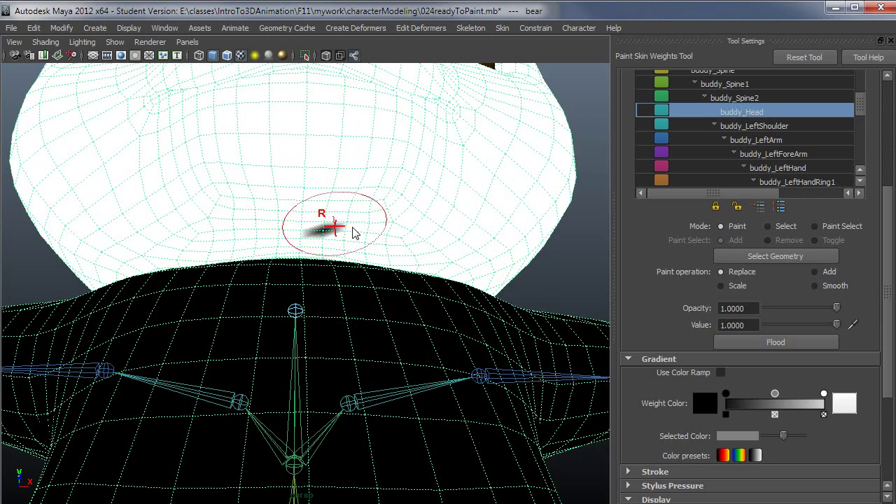
mouse_move(340, 242)
alt+mouse_down()
mouse_move(385, 244)
mouse_move(378, 233)
alt+mouse_up()
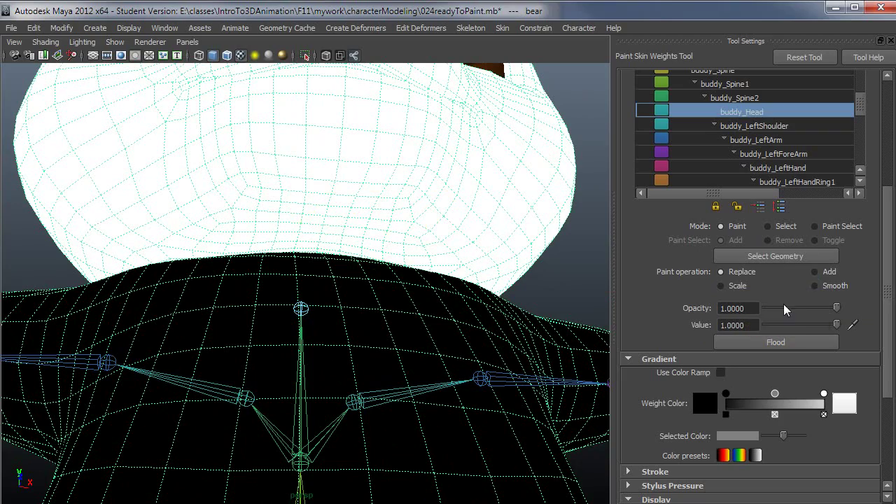
Select the buddy_Head joint and rotate it so the head tilts back and exposes the neck.
alt+right_drag(500, 280, 280, 346)
alt+middle_drag(280, 327, 312, 315)
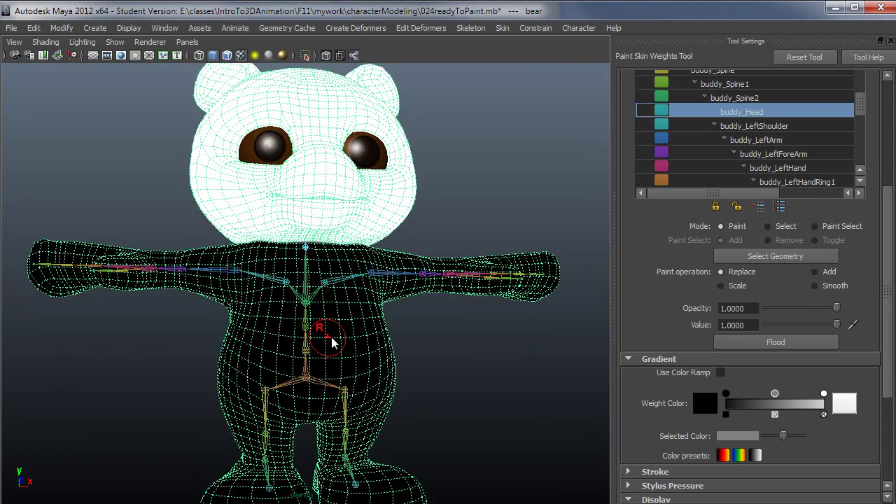
alt+drag(332, 337, 361, 337)
alt+right_drag(285, 328, 364, 330)
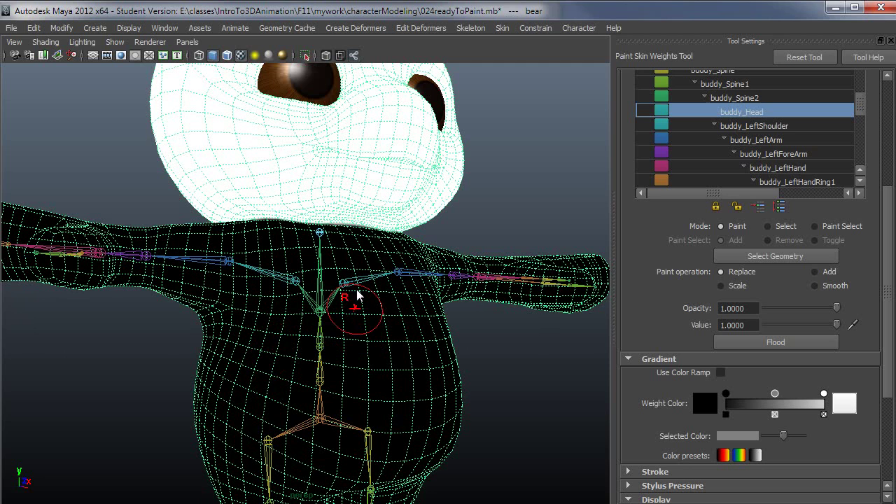
key(z)
alt+drag(364, 278, 374, 278)
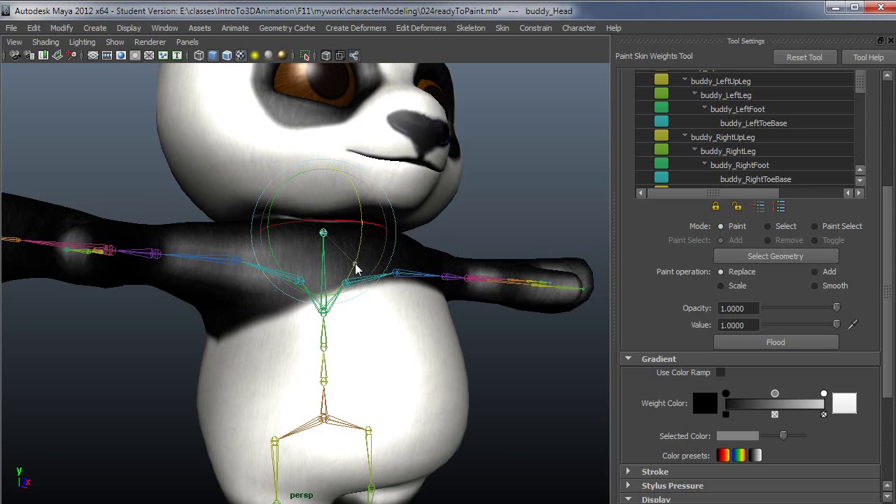
drag(356, 267, 413, 252)
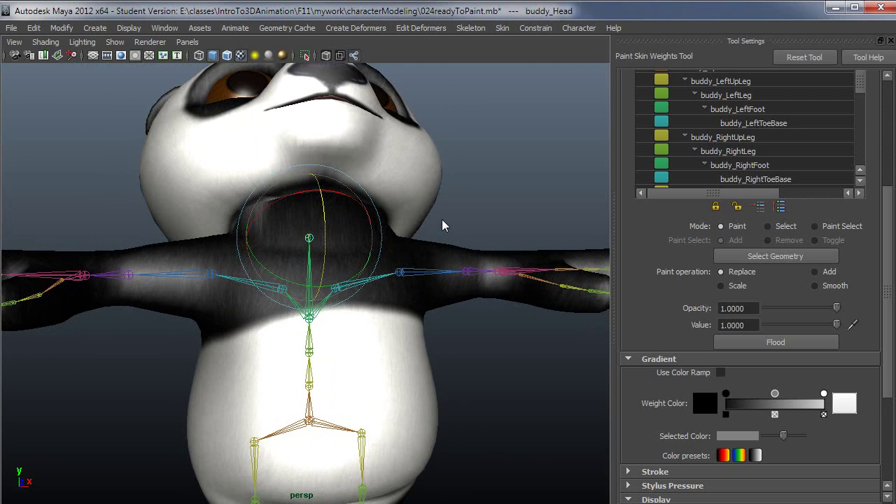
Return to painting buddy_Head weights on the bear mesh, with the whole upper body and neck in view.
key(y)
mouse_move(440, 222)
alt+mouse_down()
mouse_move(478, 278)
mouse_move(400, 276)
mouse_move(458, 294)
mouse_move(544, 286)
mouse_move(429, 286)
mouse_move(453, 299)
alt+mouse_up()
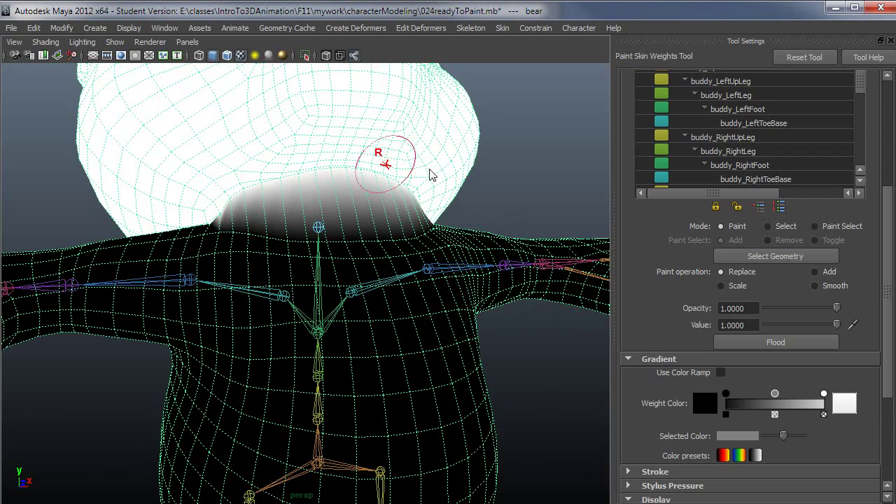
alt+right_drag(462, 323, 313, 323)
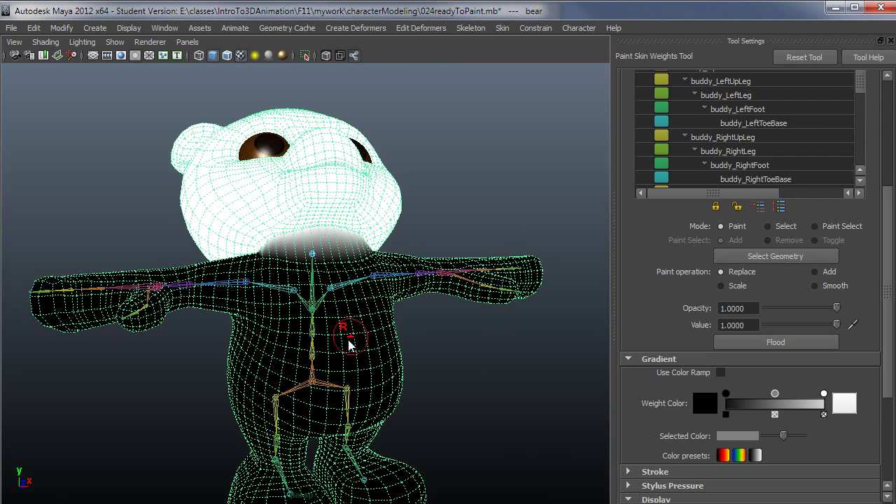
alt+middle_drag(340, 308, 343, 290)
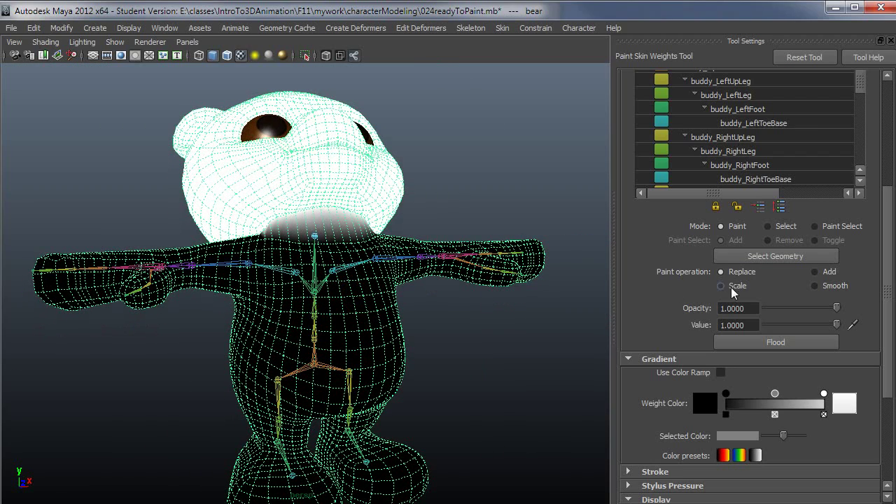
Set the paint value to 0.1 and brush buddy_Head weight across the belly in Replace mode.
click(746, 323)
text(.1)
key(Return)
alt+right_drag(246, 337, 328, 364)
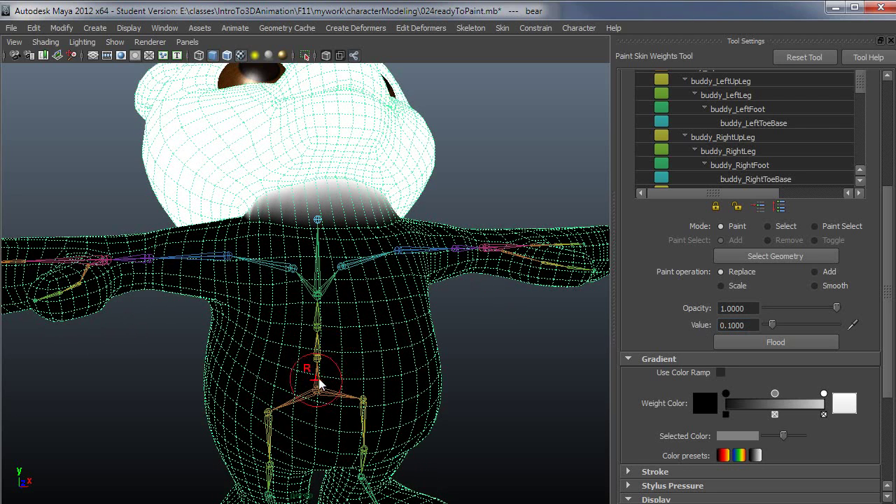
drag(319, 380, 346, 378)
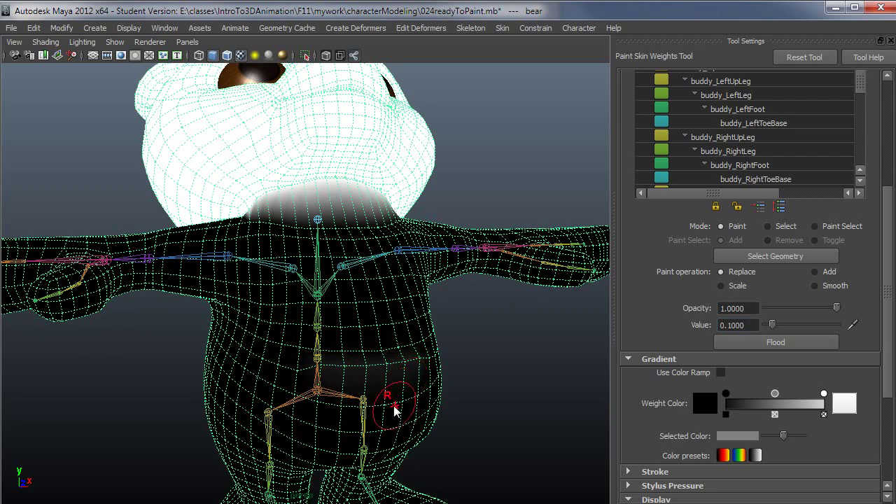
alt+drag(394, 405, 376, 398)
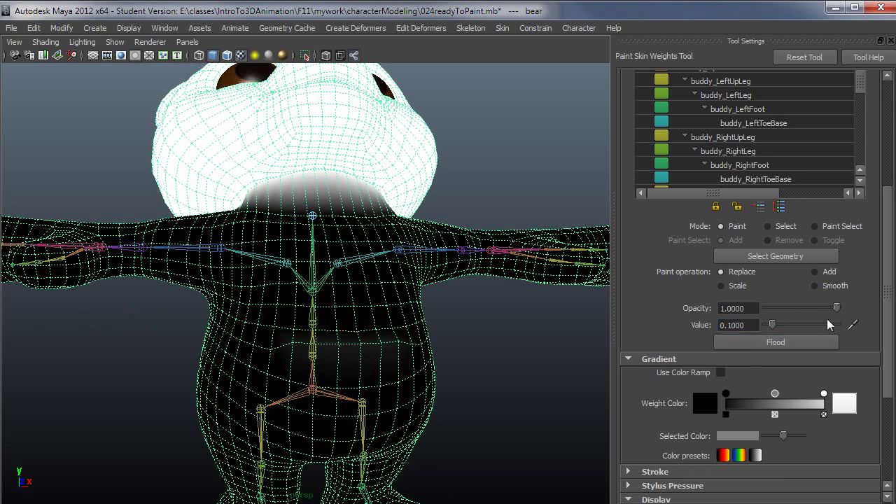
Set the paint value to 0 and erase the painted buddy_Head weight from the belly.
drag(773, 325, 735, 326)
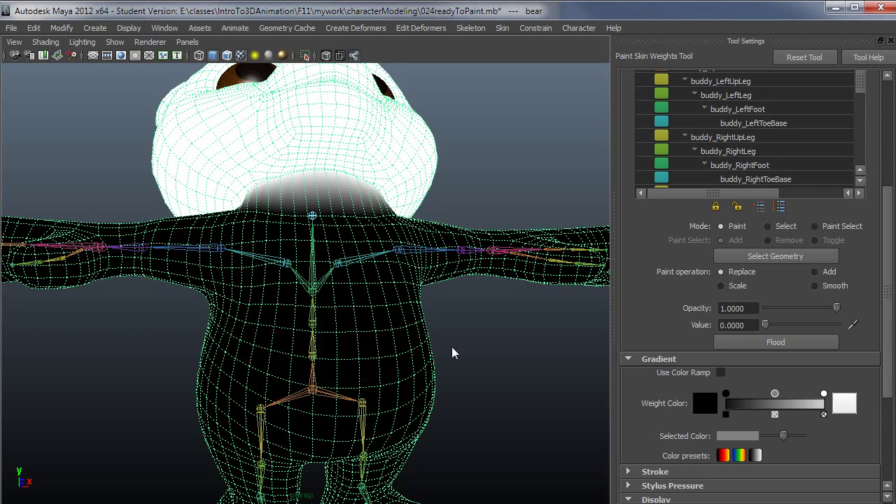
alt+drag(452, 346, 443, 375)
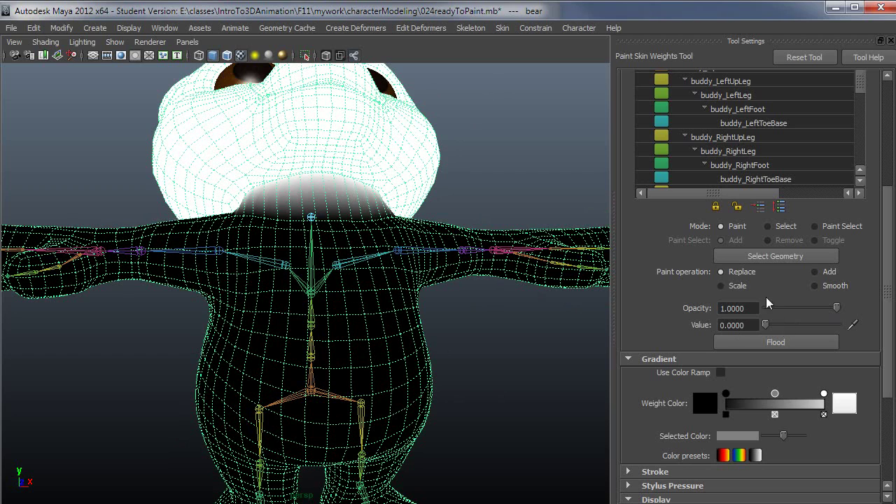
Switch the paint operation to Add with a value of 0.1 and paint buddy_Head weight across the belly.
click(820, 272)
double_click(755, 326)
text(.1)
key(Return)
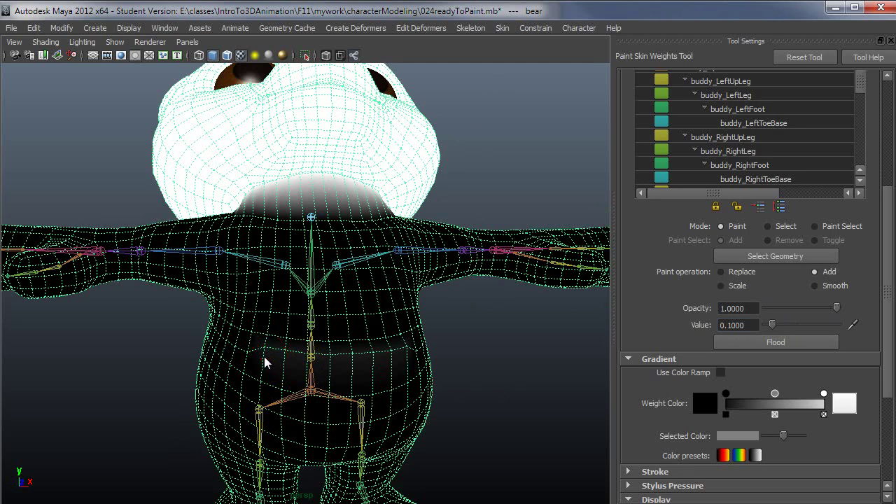
Brush more buddy_Head weight across the belly with the Add operation at 0.1.
drag(264, 358, 331, 362)
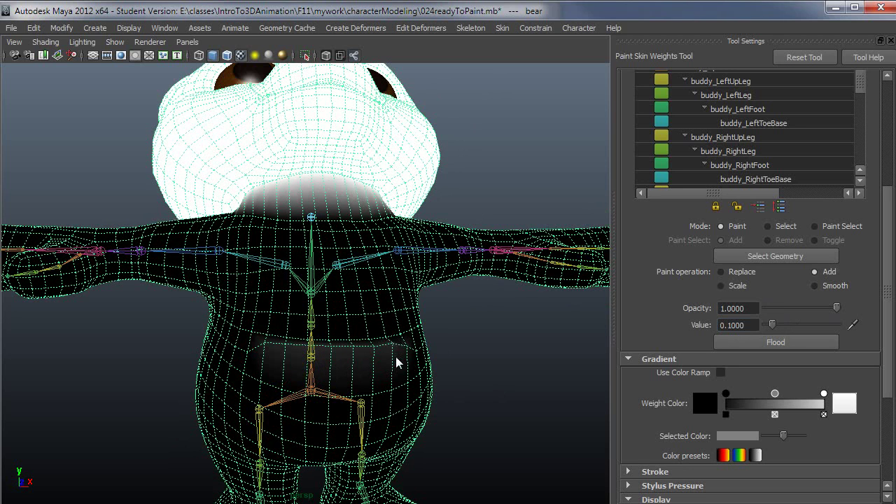
drag(263, 351, 333, 355)
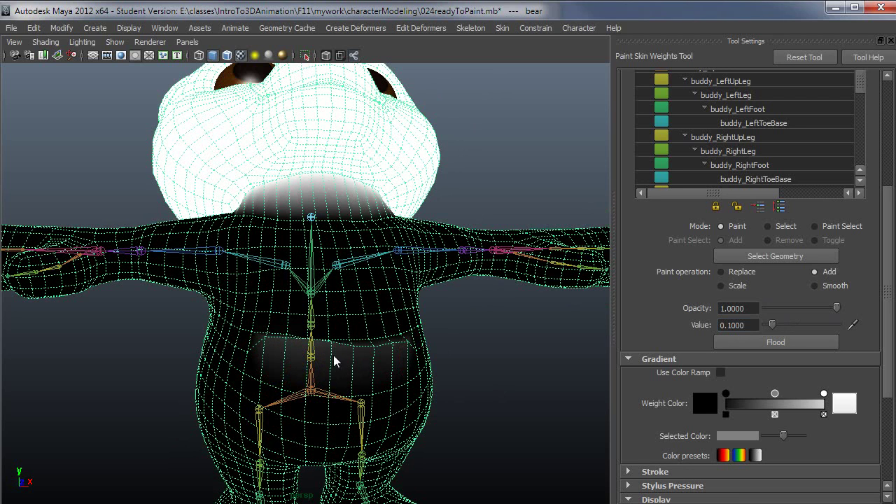
alt+drag(408, 358, 380, 377)
Switch the paint operation to Replace and clear the buddy_Head weight from the belly with a value of 0.
click(721, 272)
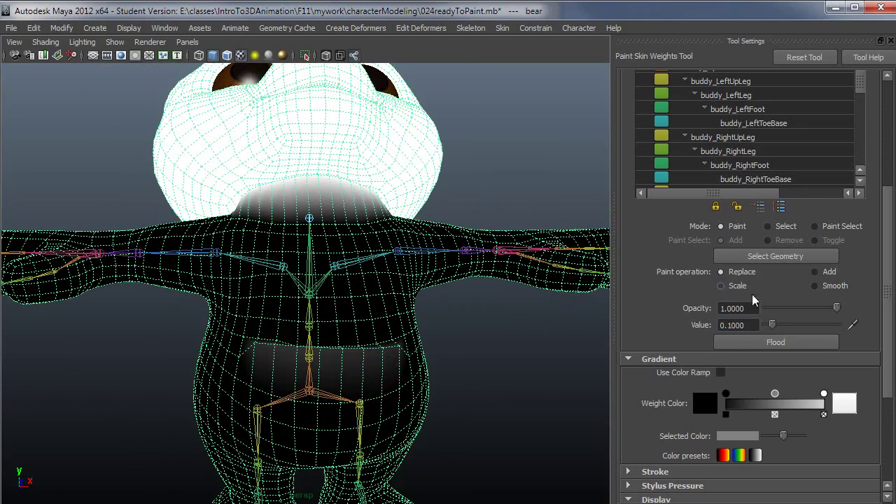
drag(883, 294, 882, 168)
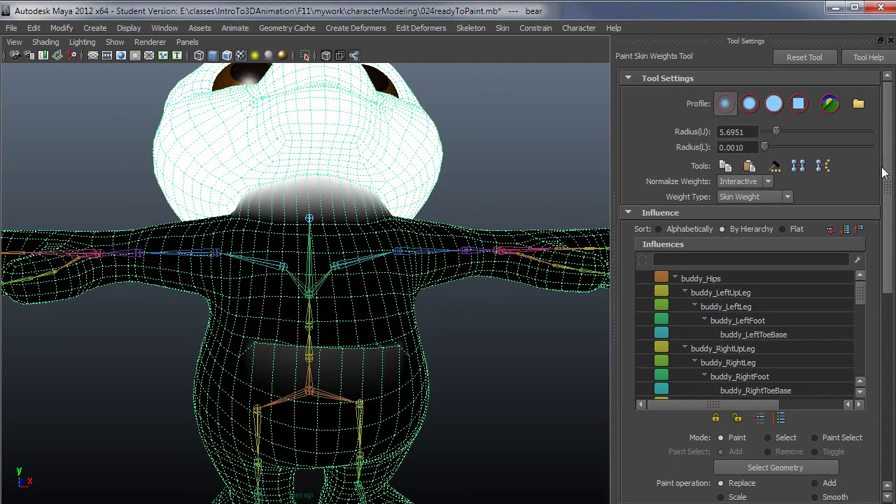
click(781, 102)
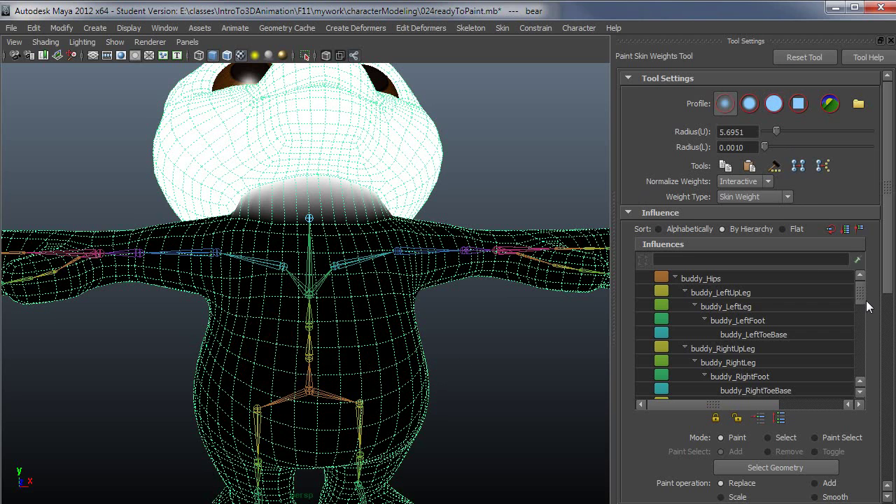
drag(888, 281, 881, 334)
scroll(881, 335, down, 3)
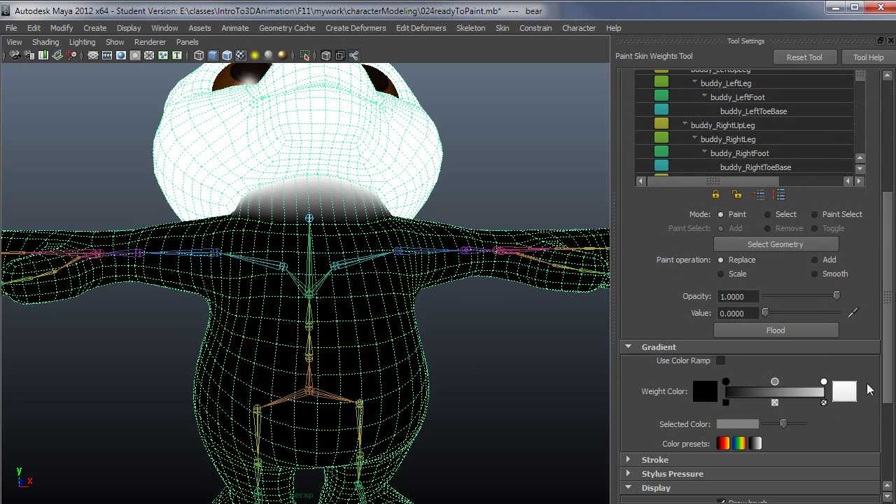
Switch the paint operation to Scale, test a stroke at the chin with a value of 0, and undo it.
click(731, 274)
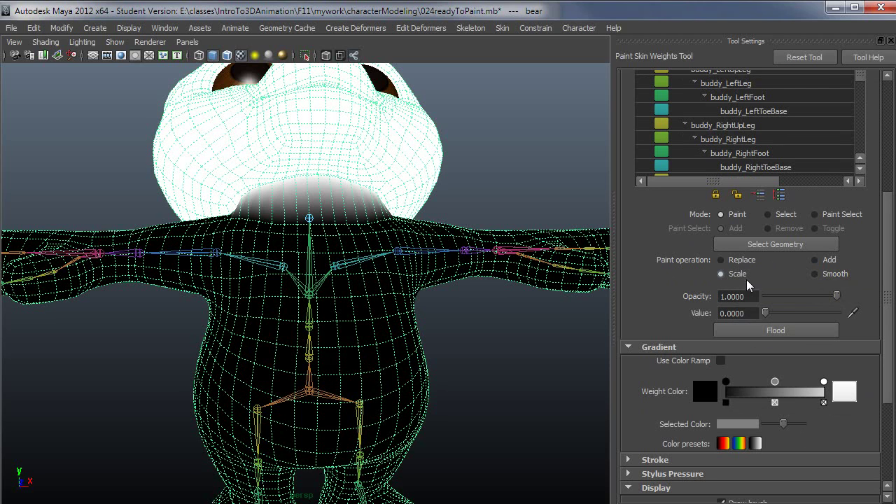
mouse_move(312, 181)
mouse_down()
mouse_move(301, 157)
mouse_move(304, 114)
mouse_move(317, 148)
mouse_move(336, 127)
mouse_move(316, 144)
mouse_up()
key(ctrl+z)
Set the Scale value to 0.5, test a stroke from the cheek to the neck, and undo it.
drag(765, 313, 839, 313)
drag(837, 313, 801, 313)
double_click(757, 316)
text(0.5)
key(Return)
alt+drag(370, 267, 390, 267)
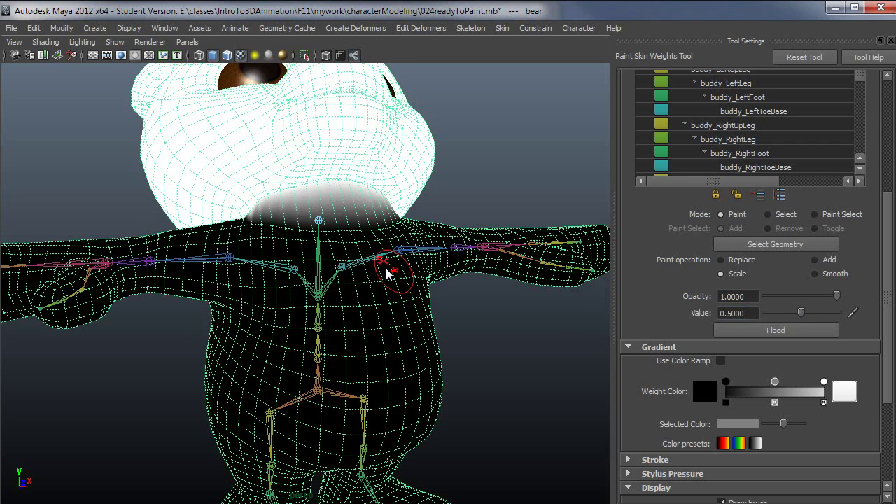
mouse_move(212, 150)
mouse_down()
mouse_move(214, 164)
mouse_move(190, 140)
mouse_move(214, 179)
mouse_move(185, 138)
mouse_move(219, 189)
mouse_move(214, 184)
mouse_move(394, 192)
mouse_move(252, 206)
mouse_move(292, 215)
mouse_up()
key(ctrl+z)
key(ctrl+z)
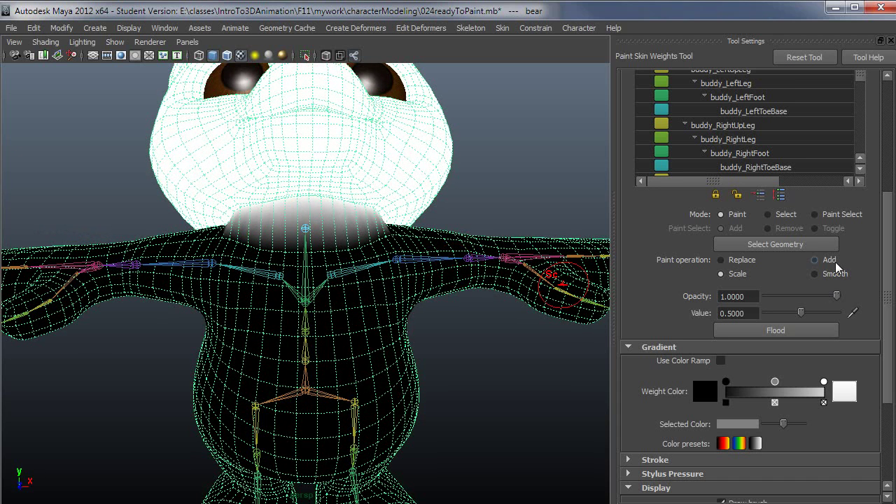
Set the Scale operation's paint value to 0.9 and view the neck from a slightly different angle.
drag(801, 313, 773, 315)
double_click(749, 315)
text(.)
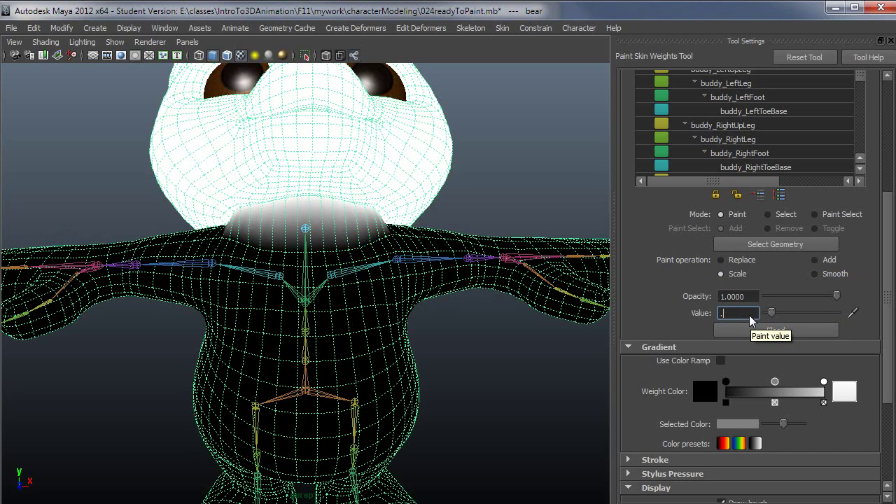
text(9)
key(Tab)
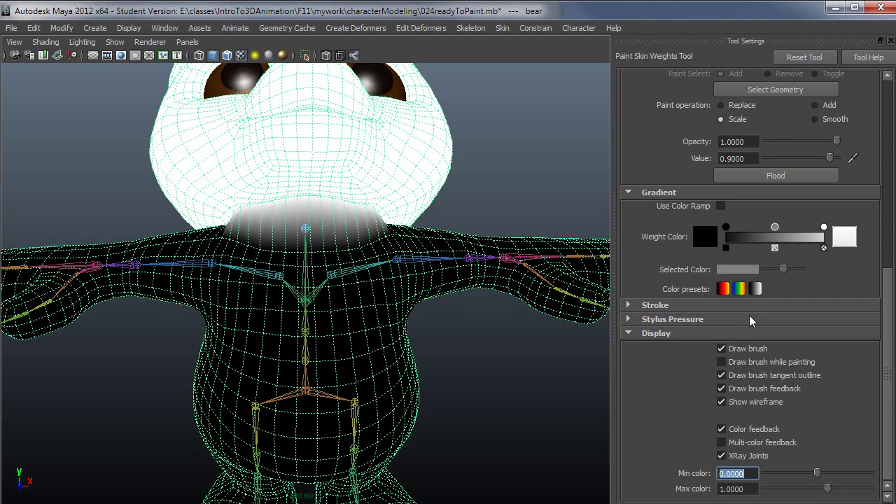
drag(888, 283, 888, 177)
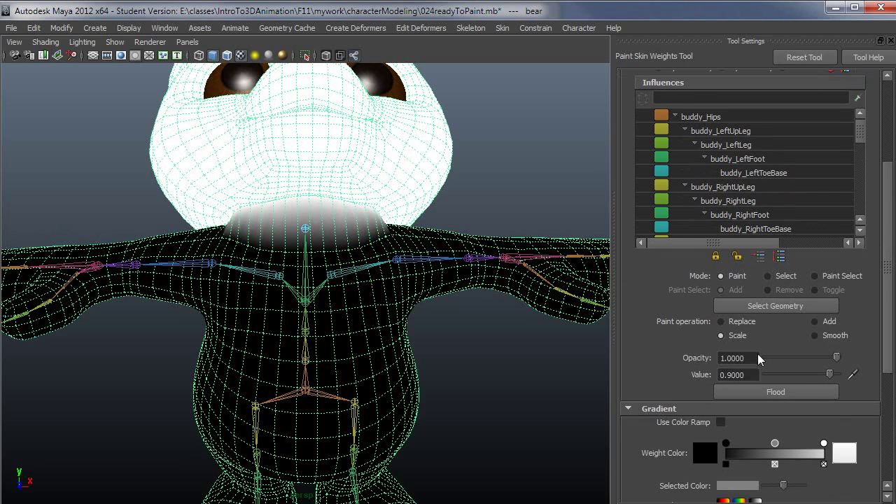
drag(752, 375, 738, 375)
alt+drag(160, 241, 180, 254)
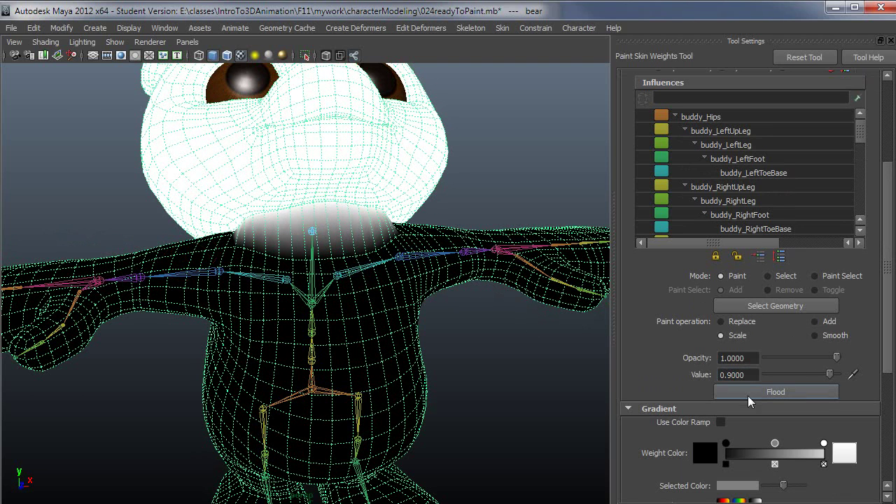
Switch the paint operation to Smooth and try brushing down the buddy_Head weight transition between chin and neck.
click(816, 336)
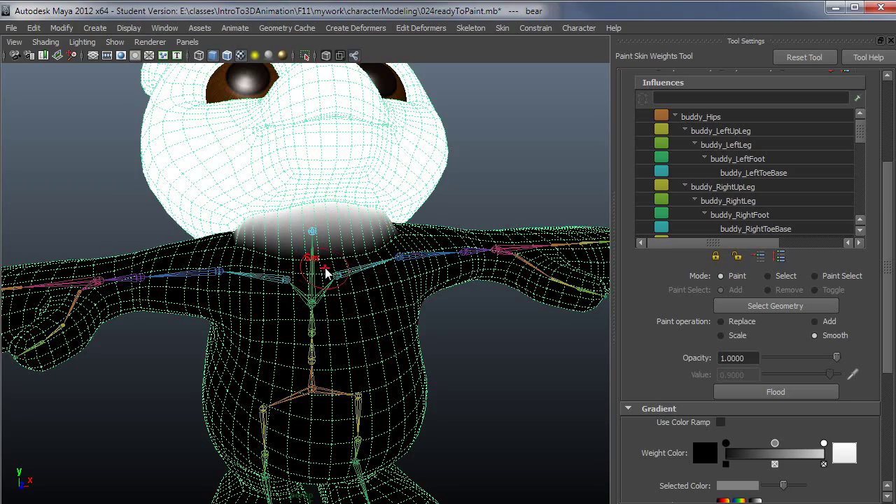
alt+right_drag(280, 272, 323, 279)
alt+middle_drag(323, 278, 321, 311)
alt+drag(320, 317, 350, 299)
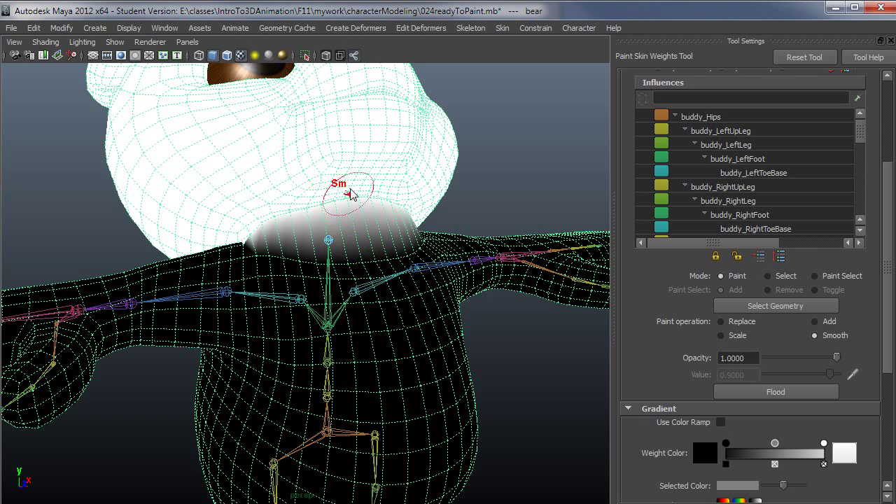
mouse_move(346, 201)
mouse_down()
mouse_move(334, 200)
mouse_move(310, 250)
mouse_move(327, 245)
mouse_up()
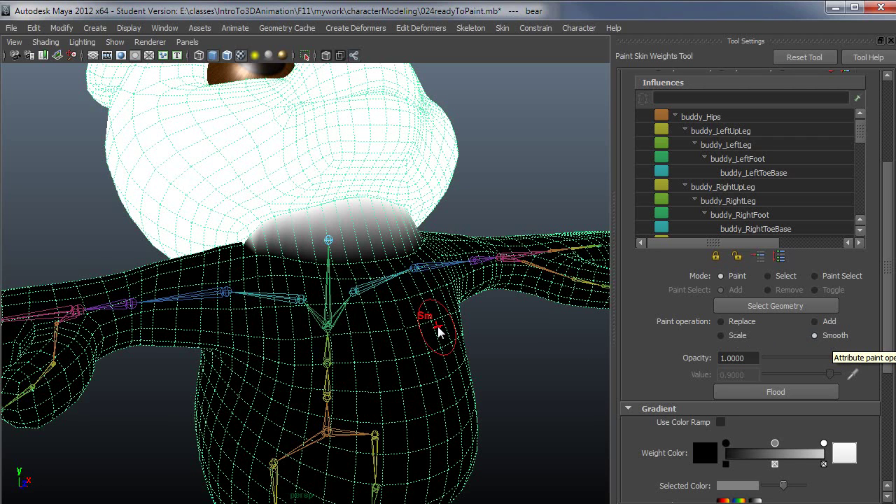
Switch back to the Scale operation and reduce the buddy_Head weight around the chin and neck with a value of 0.9.
click(721, 335)
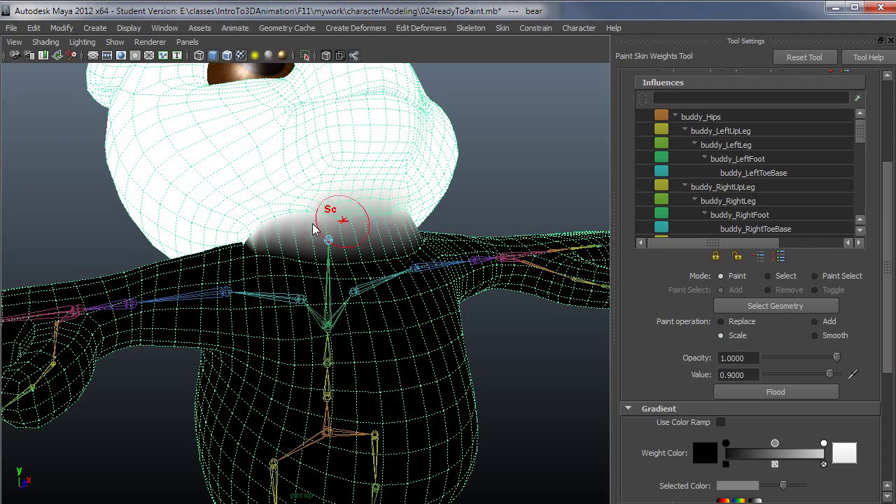
scroll(378, 285, up, 3)
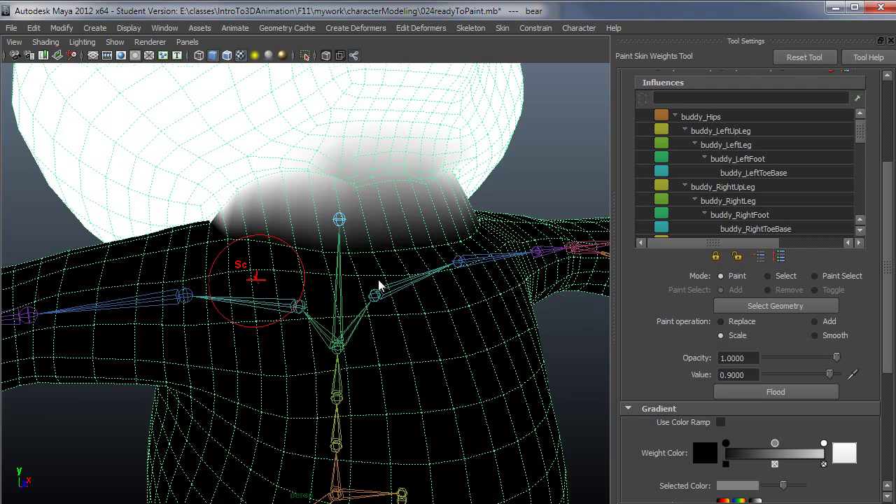
alt+middle_drag(392, 223, 365, 266)
Select a single vertex on the neck crease below the chin and examine its smooth skin weights in the Component Editor.
key(q)
right_click(356, 227)
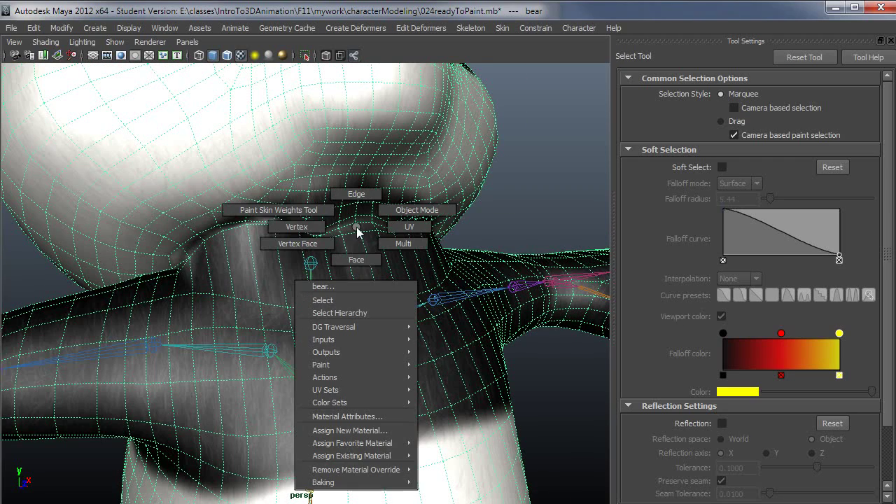
click(326, 228)
click(356, 223)
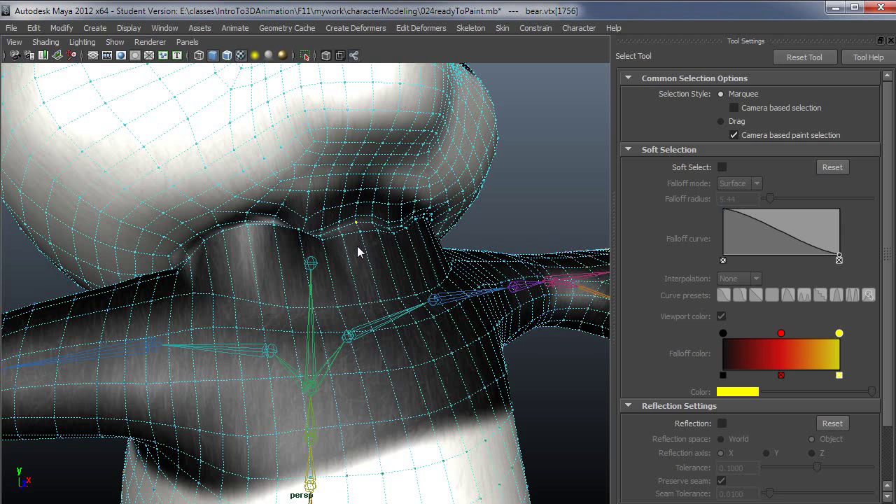
click(164, 29)
mouse_move(178, 60)
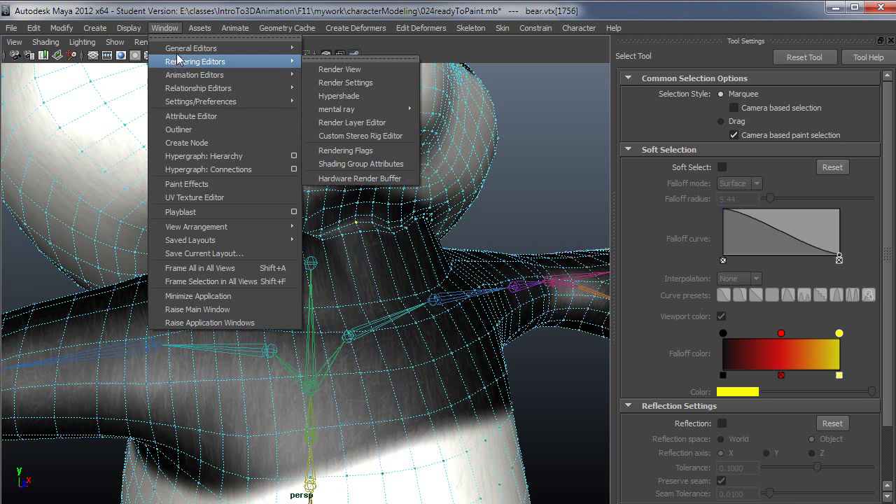
click(349, 56)
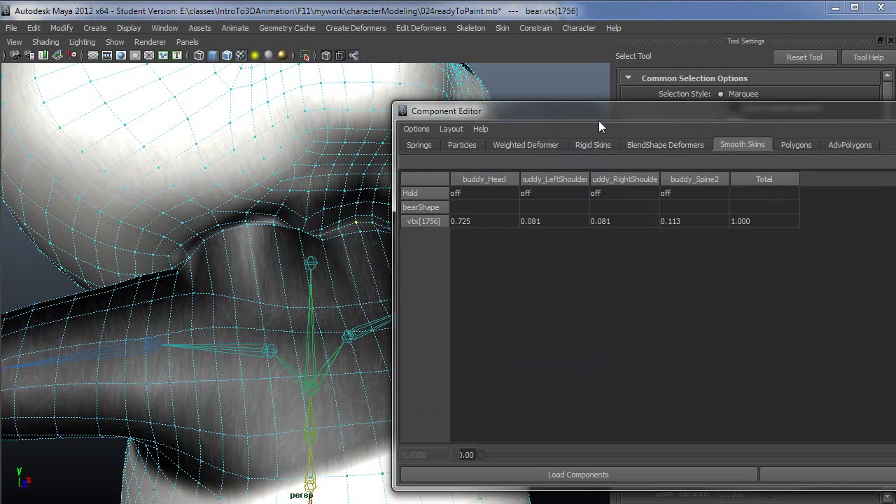
drag(603, 116, 421, 114)
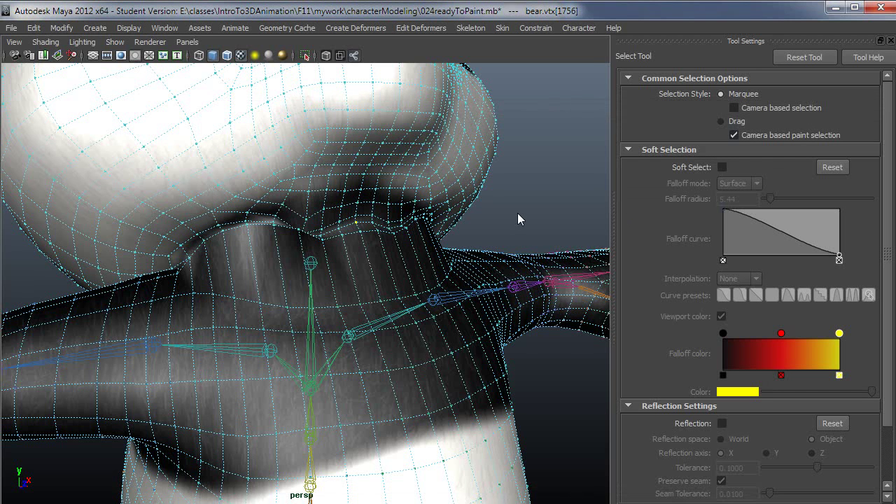
Return the bear mesh to object mode and resume the Paint Skin Weights Tool.
key(F8)
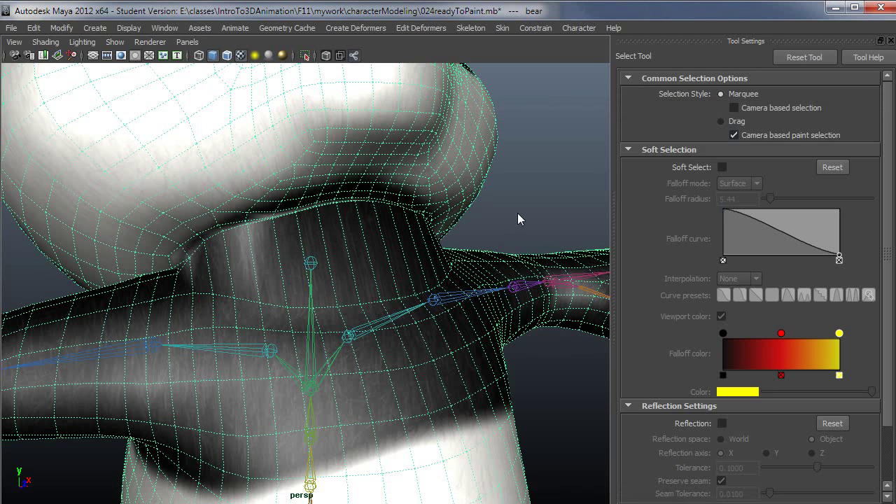
alt+drag(518, 215, 439, 252)
key(y)
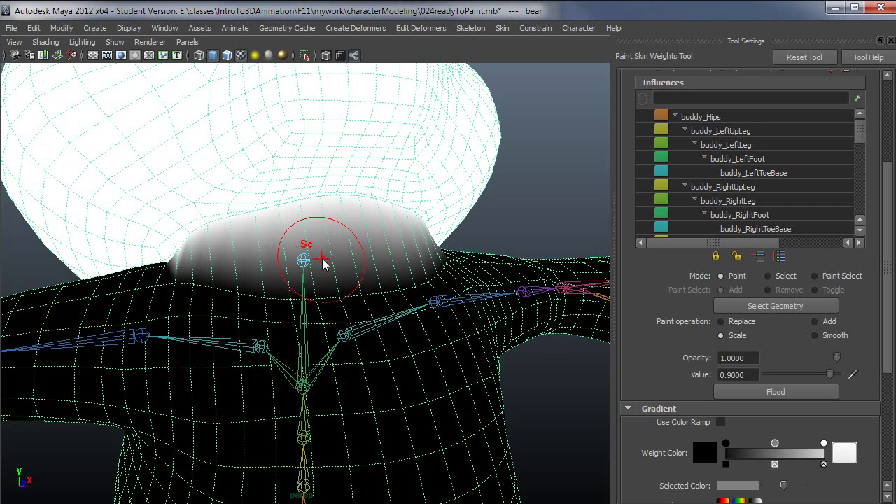
Select the buddy_Spine2 influence and set the paint operation to Add with a value of 0.1.
drag(860, 136, 854, 155)
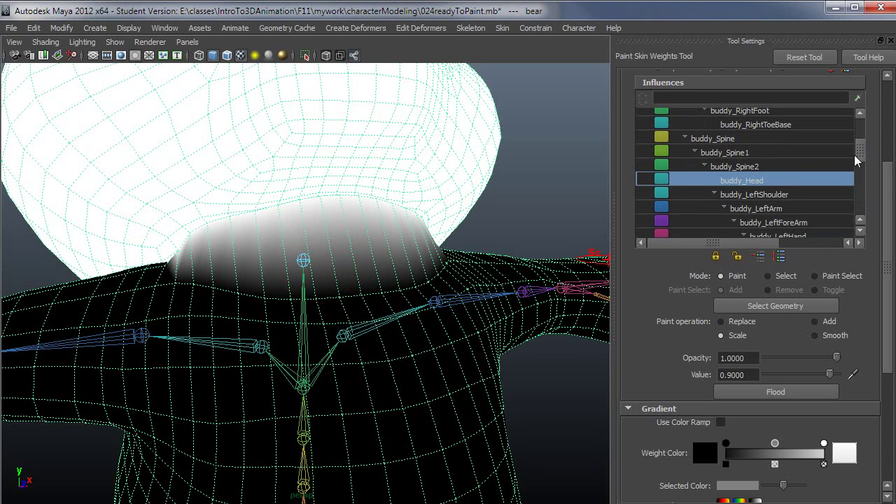
click(733, 167)
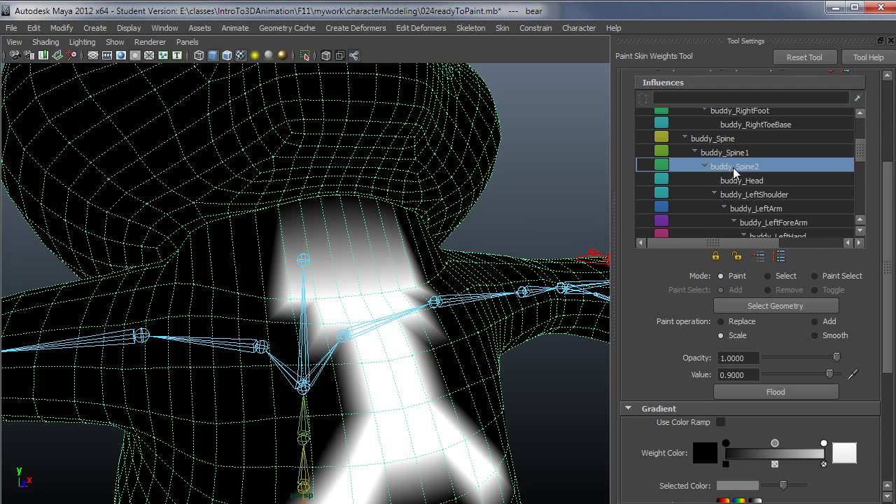
click(815, 321)
click(752, 376)
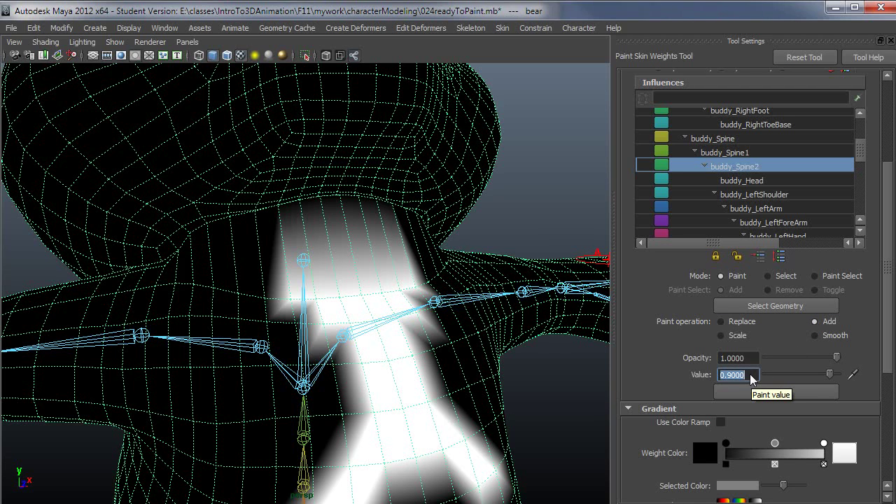
text(.1)
key(Return)
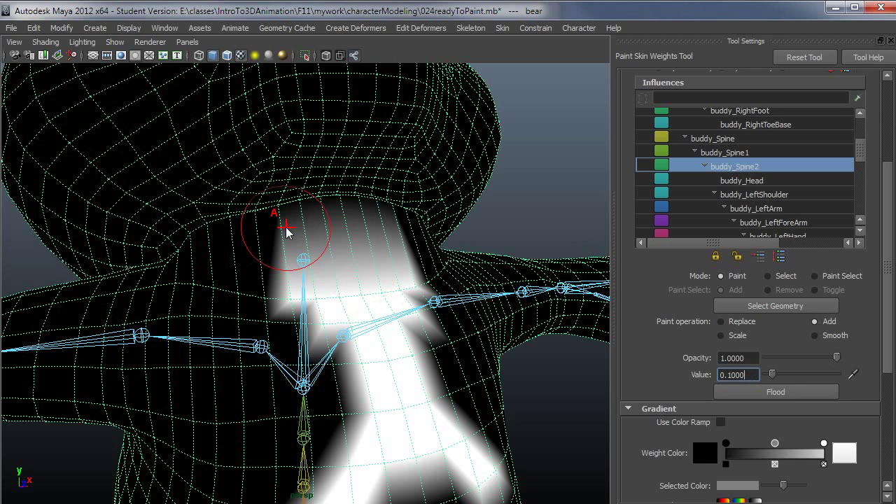
Add buddy_Spine2 weight along the neck crease under the chin, covering both sides of the neck.
alt+drag(260, 235, 260, 220)
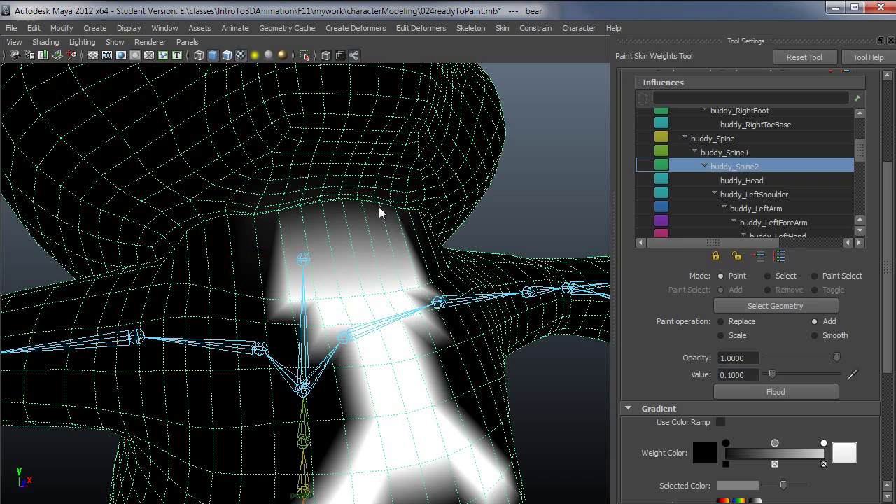
drag(346, 204, 247, 214)
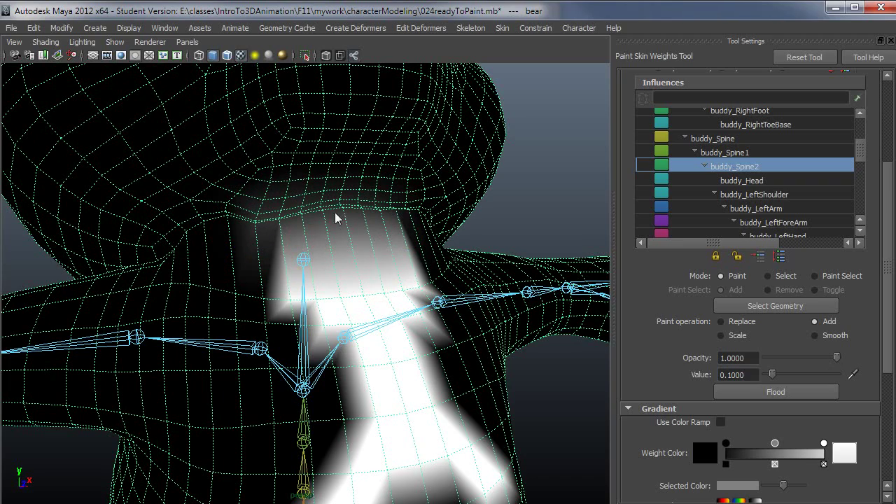
mouse_move(406, 220)
alt+mouse_down()
mouse_move(340, 233)
mouse_move(377, 231)
mouse_move(262, 232)
mouse_move(224, 214)
alt+mouse_up()
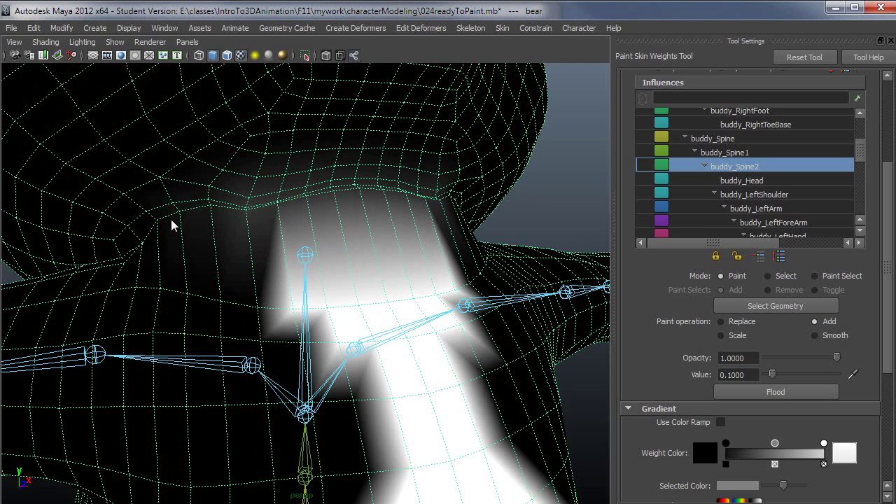
alt+drag(381, 250, 305, 253)
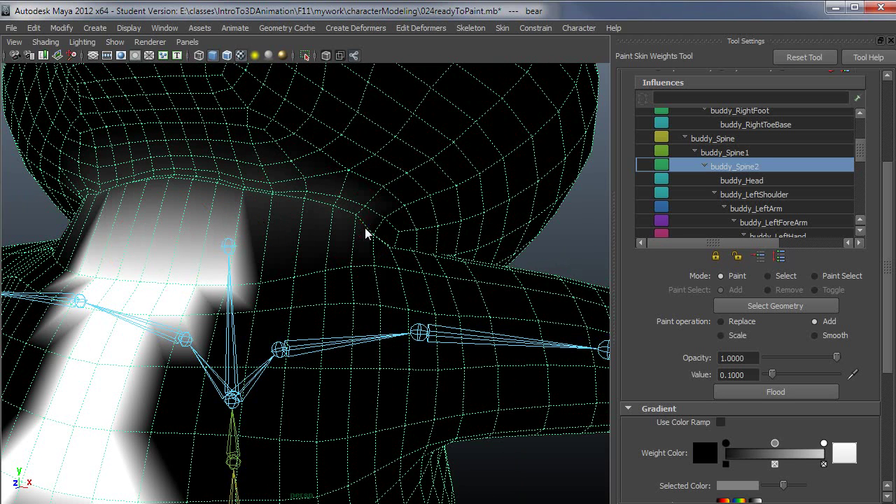
alt+drag(316, 218, 344, 221)
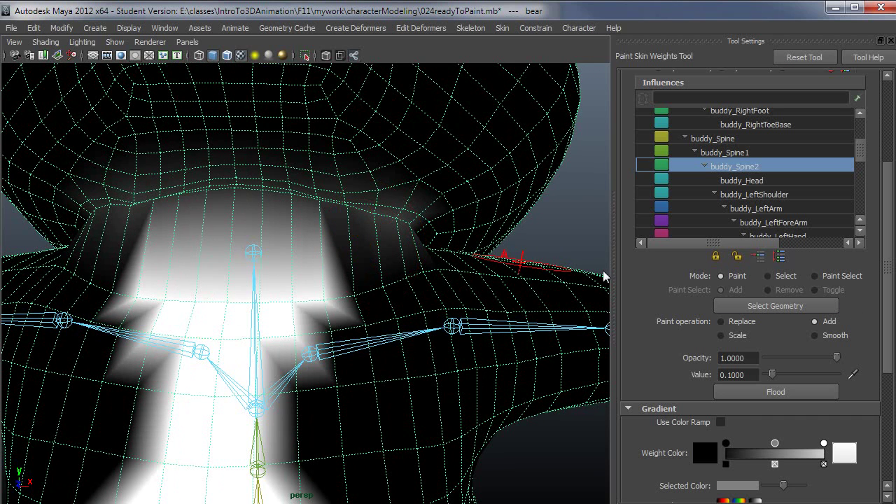
Switch the paint operation to Smooth and smooth the buddy_Spine2 weights along the neck crease under the chin.
click(827, 336)
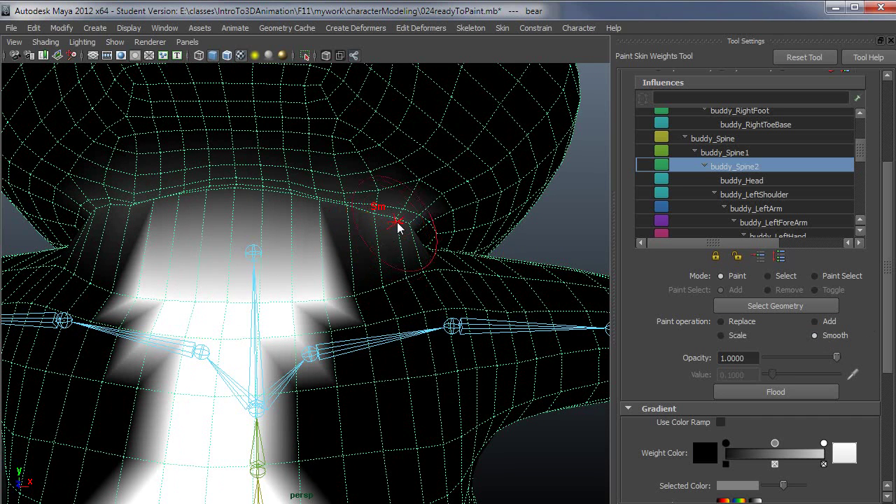
mouse_move(397, 222)
mouse_down()
mouse_move(280, 196)
mouse_move(290, 206)
mouse_move(118, 203)
mouse_up()
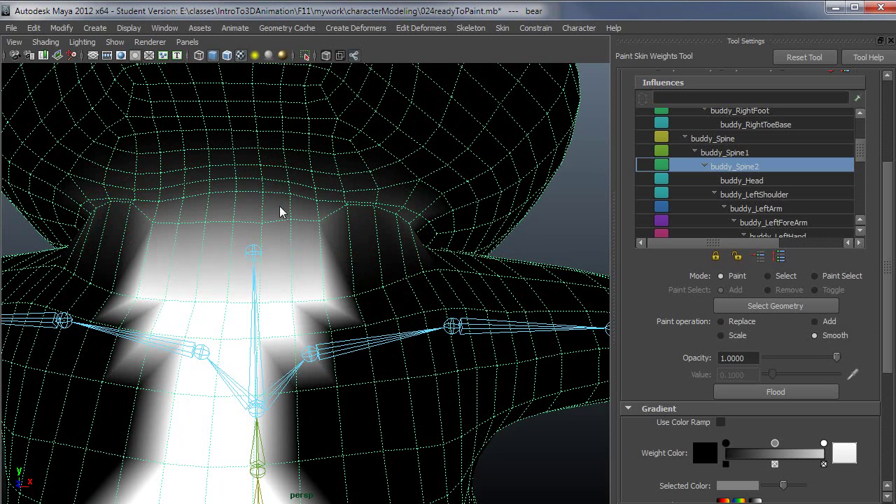
mouse_move(361, 214)
alt+mouse_down()
mouse_move(467, 217)
mouse_move(437, 222)
mouse_move(410, 245)
alt+mouse_up()
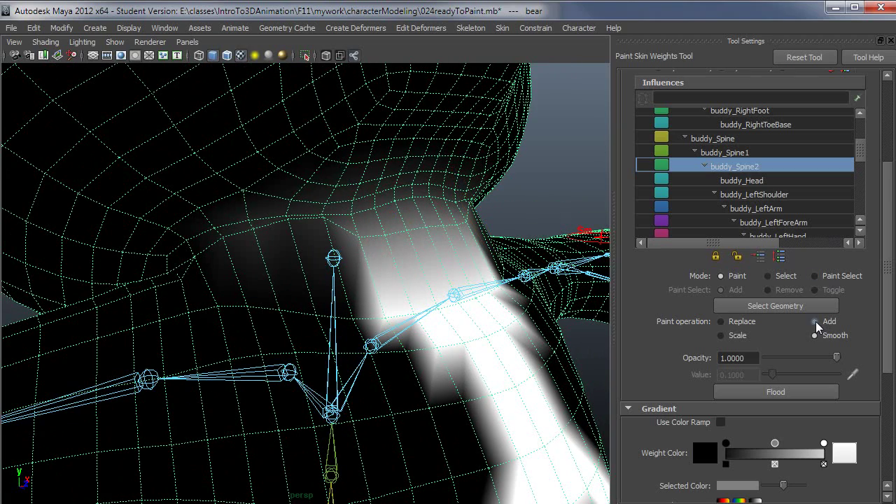
Set the paint operation back to Add and add more buddy_Spine2 weight on both sides of the neck.
click(816, 321)
alt+drag(350, 224, 356, 226)
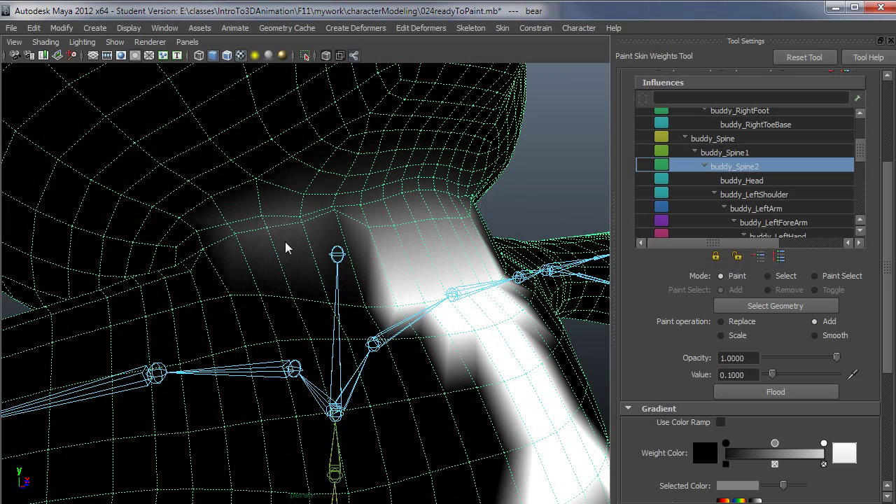
mouse_move(336, 240)
alt+mouse_down()
mouse_move(354, 259)
mouse_move(281, 225)
alt+mouse_up()
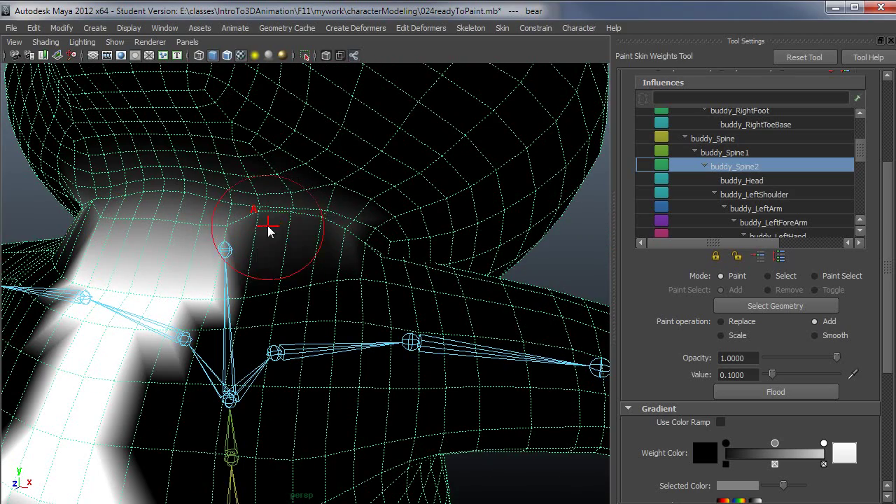
alt+drag(348, 246, 413, 259)
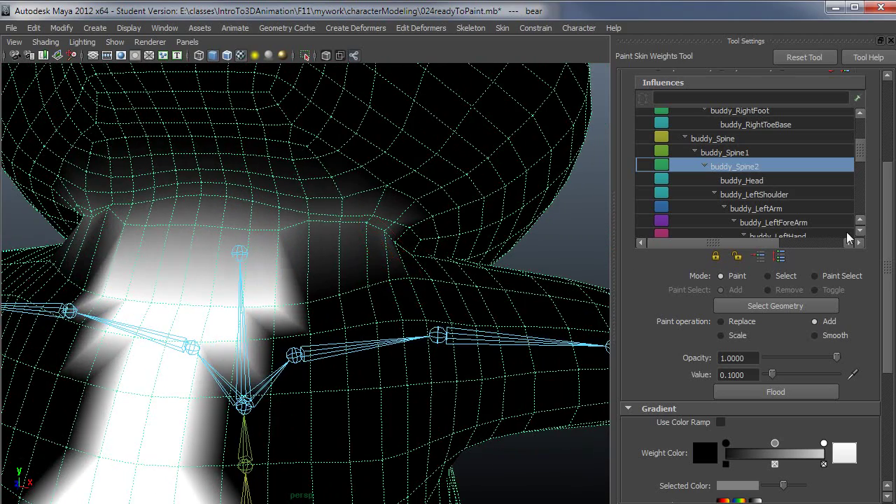
Select the buddy_Head influence and smooth its weights across the front and both sides of the neck.
click(760, 180)
click(817, 336)
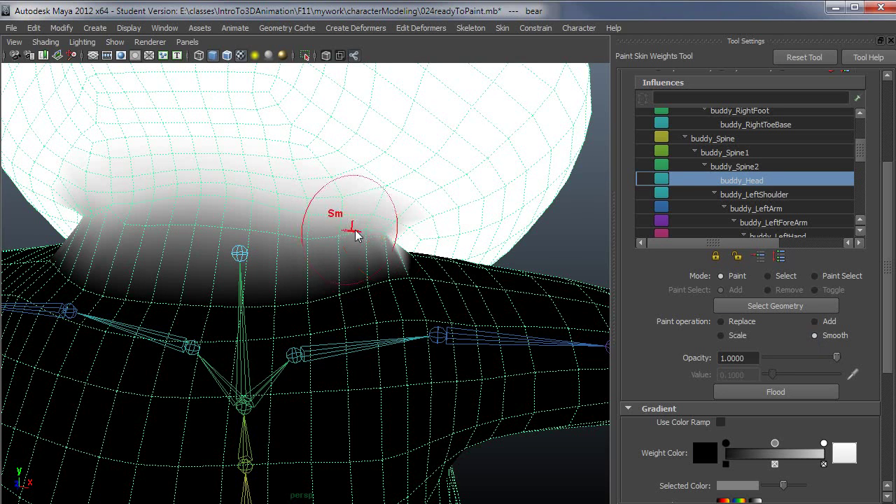
alt+drag(224, 211, 239, 237)
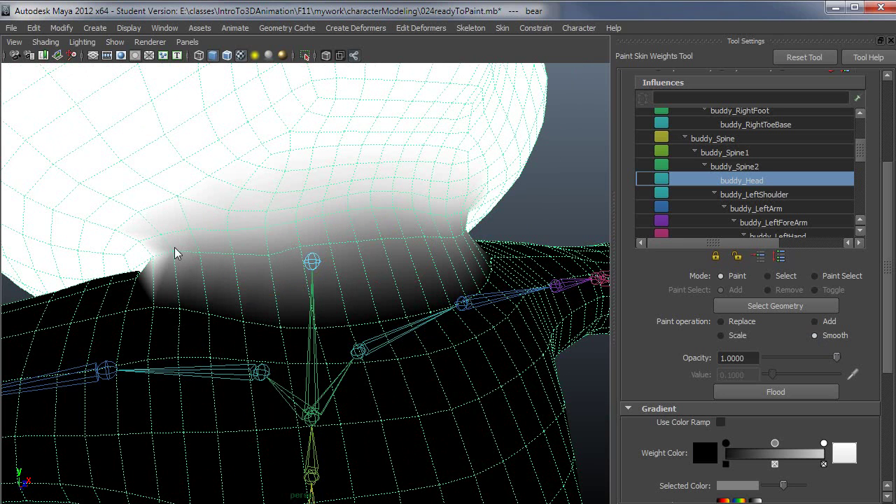
mouse_move(174, 247)
mouse_down()
mouse_move(444, 234)
mouse_move(210, 235)
mouse_move(257, 247)
mouse_move(240, 226)
mouse_up()
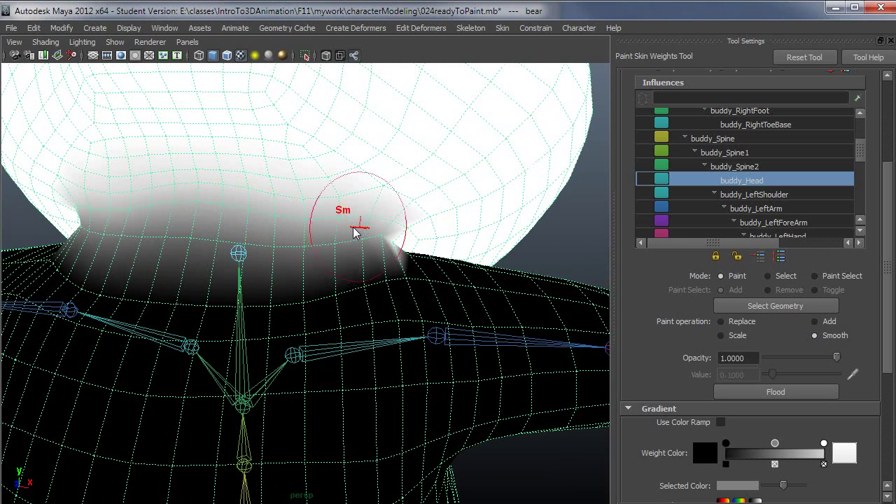
alt+drag(124, 226, 306, 224)
alt+drag(453, 263, 318, 263)
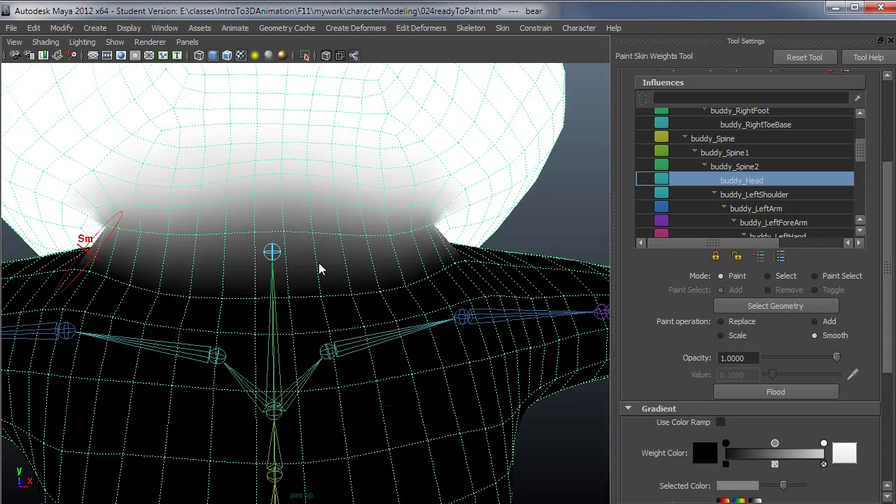
alt+drag(258, 231, 269, 237)
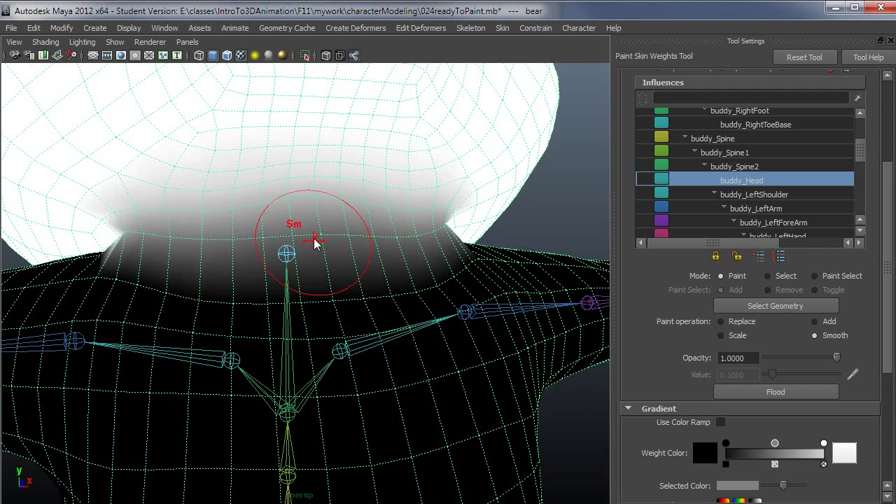
Select one vertex at the front center of the neck and examine its smooth skin weights in the Component Editor.
key(q)
right_drag(320, 240, 287, 241)
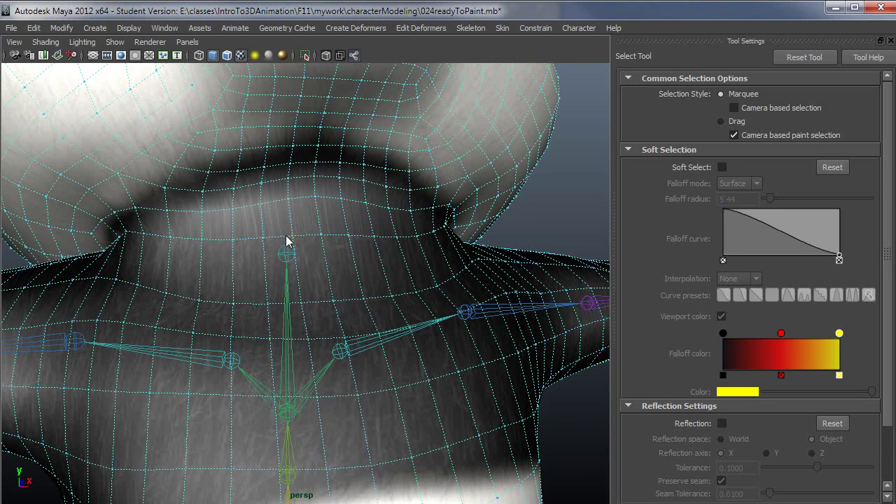
click(297, 240)
click(165, 28)
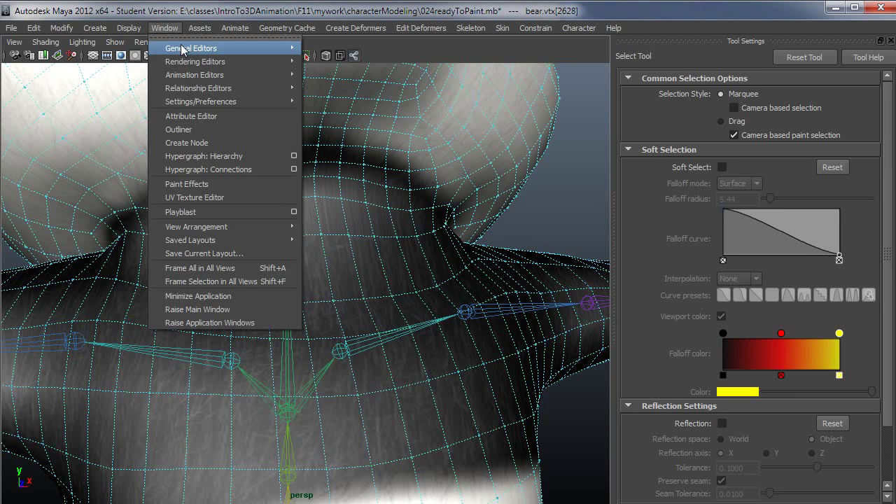
mouse_move(182, 48)
click(361, 61)
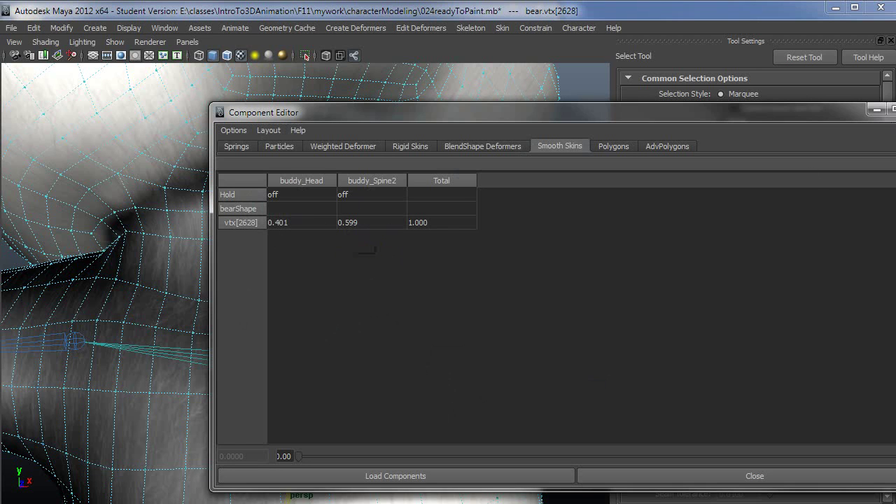
key(alt+F4)
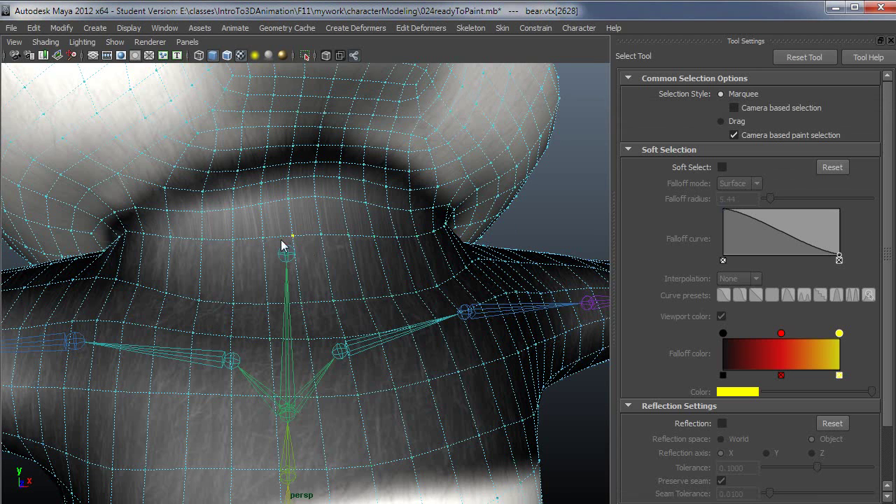
Return the bear mesh to object mode and resume the Paint Skin Weights Tool around the neck.
scroll(450, 257, down, 6)
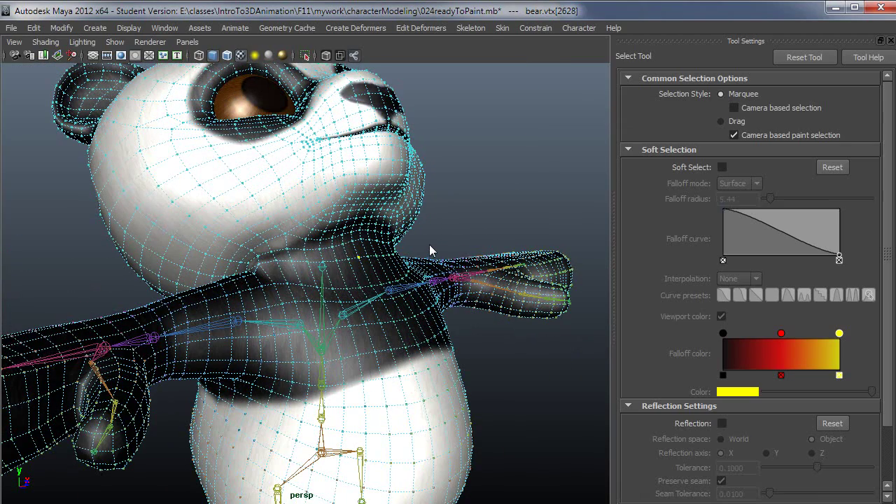
key(F8)
alt+drag(408, 274, 374, 264)
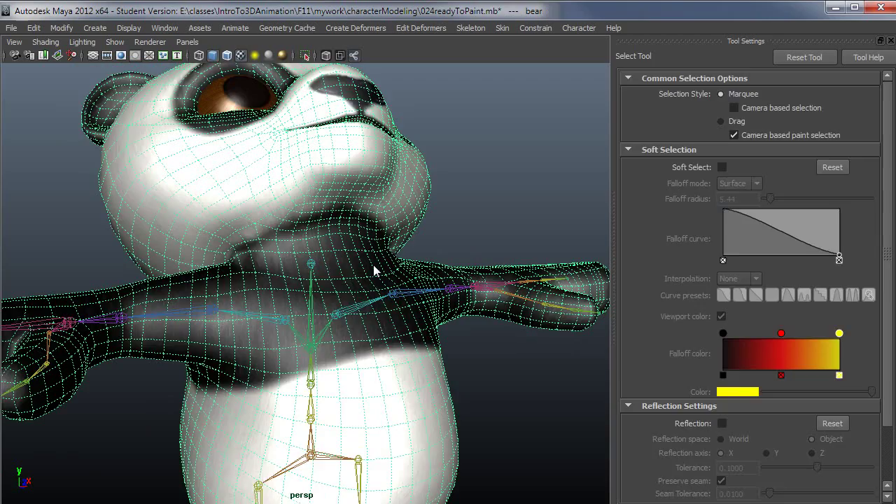
key(y)
alt+right_drag(297, 271, 450, 284)
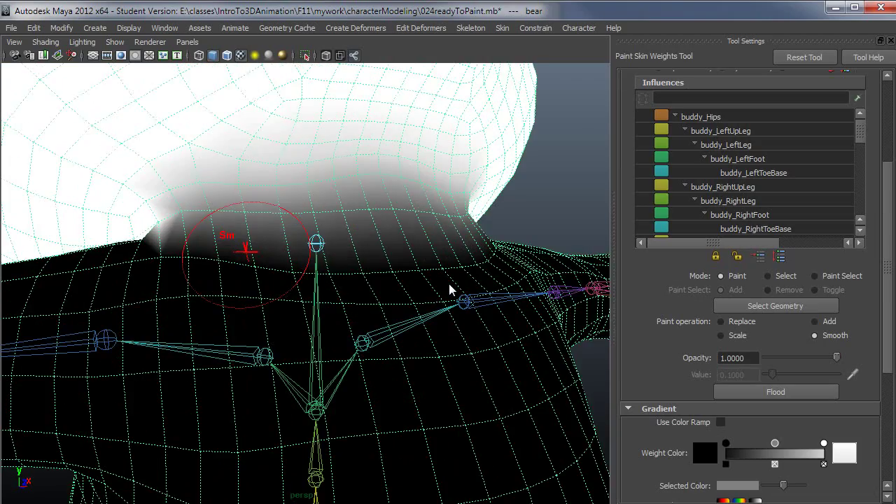
alt+drag(450, 284, 504, 284)
Rotate the buddy_Head joint up and down to test how the neck deforms.
key(e)
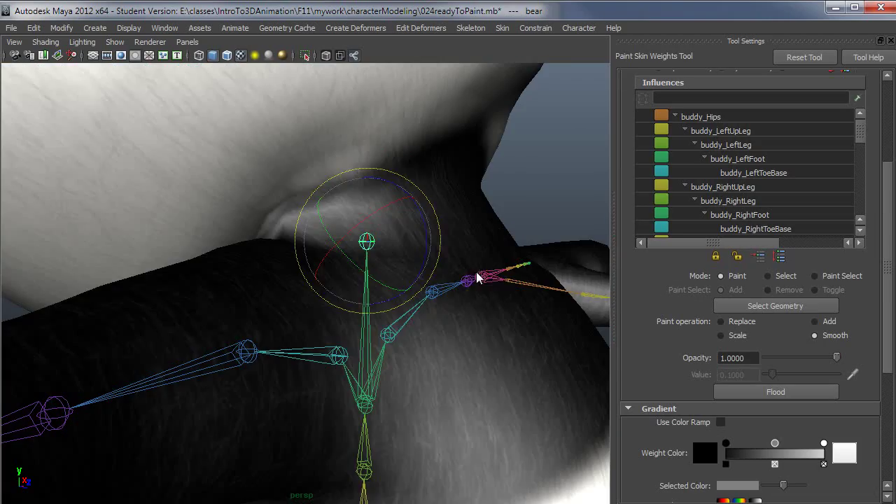
alt+right_drag(477, 272, 430, 262)
drag(413, 245, 506, 283)
drag(433, 229, 432, 270)
alt+right_drag(435, 271, 472, 277)
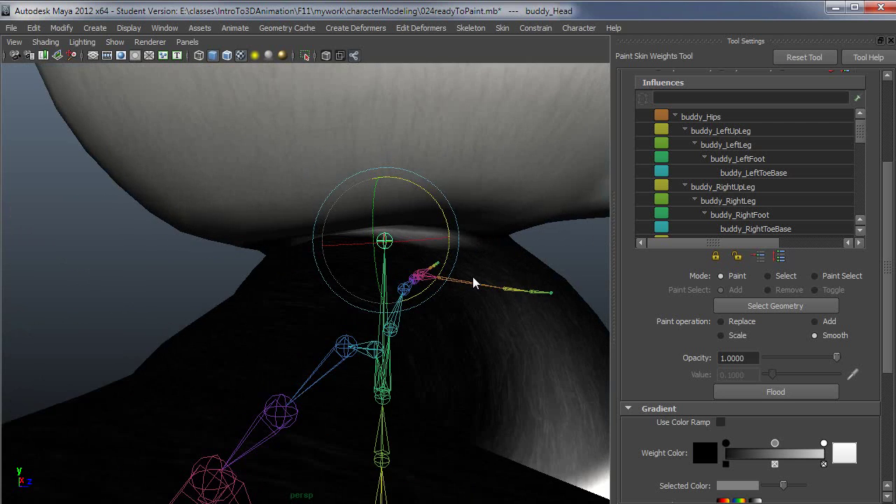
alt+drag(473, 282, 482, 233)
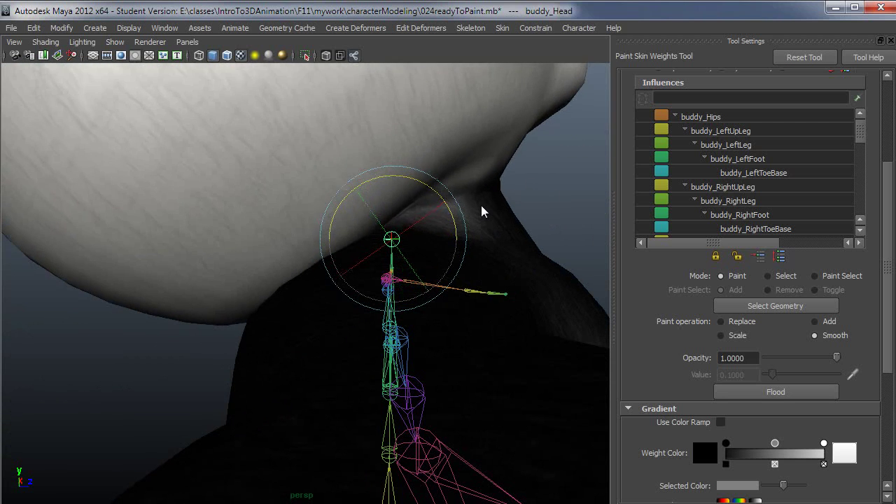
mouse_move(481, 210)
mouse_down()
mouse_move(494, 296)
mouse_move(465, 300)
mouse_up()
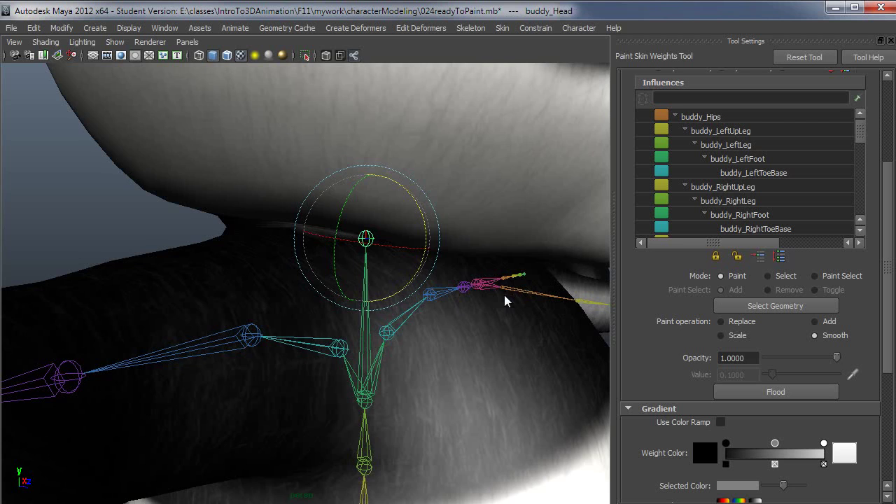
Tilt and turn the buddy_Head joint sideways, and inspect the neck deformation from the front and side.
alt+drag(505, 301, 500, 257)
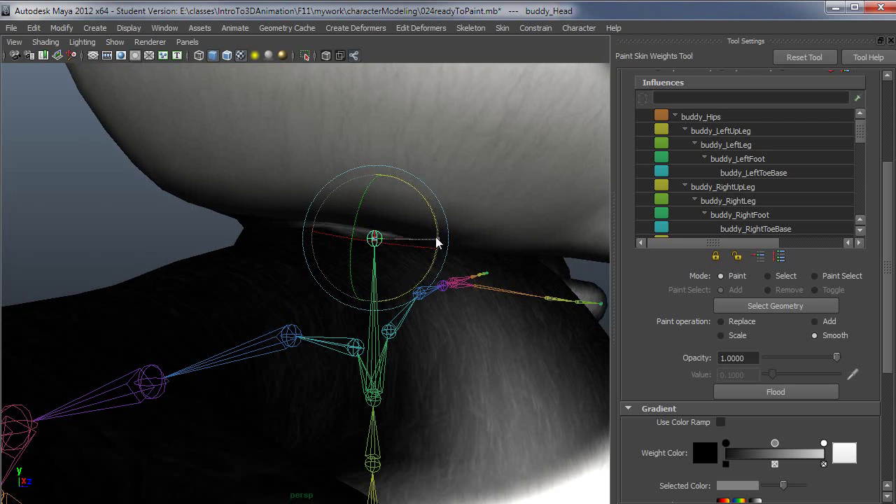
mouse_move(436, 243)
mouse_down()
mouse_move(436, 200)
mouse_move(441, 232)
mouse_move(441, 203)
mouse_move(456, 242)
mouse_move(439, 208)
mouse_move(449, 250)
mouse_move(440, 200)
mouse_move(444, 240)
mouse_move(434, 203)
mouse_move(431, 213)
mouse_move(436, 240)
mouse_move(436, 194)
mouse_move(444, 236)
mouse_move(437, 184)
mouse_move(469, 233)
mouse_move(426, 253)
mouse_move(422, 266)
mouse_move(424, 236)
mouse_move(432, 268)
mouse_move(479, 278)
mouse_move(466, 246)
mouse_move(420, 256)
mouse_move(284, 252)
mouse_move(304, 213)
mouse_move(446, 233)
mouse_up()
alt+right_drag(446, 234, 322, 234)
alt+drag(322, 234, 257, 226)
alt+right_drag(256, 227, 315, 230)
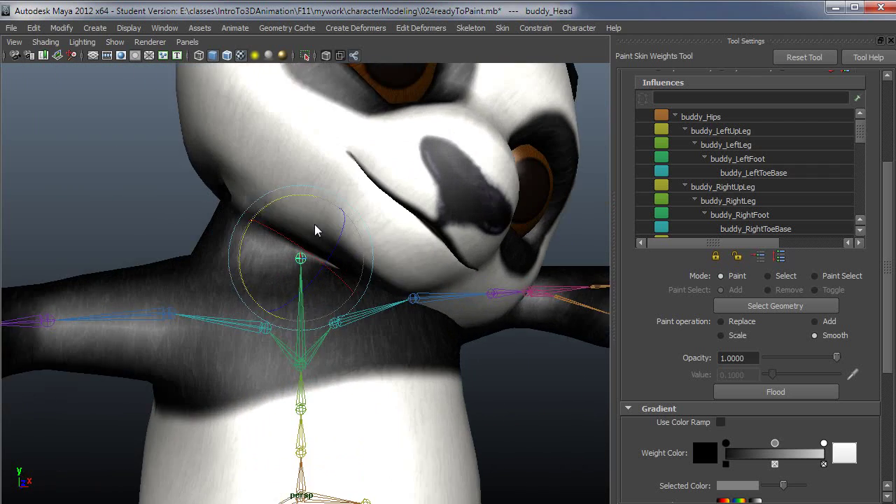
alt+drag(315, 231, 441, 263)
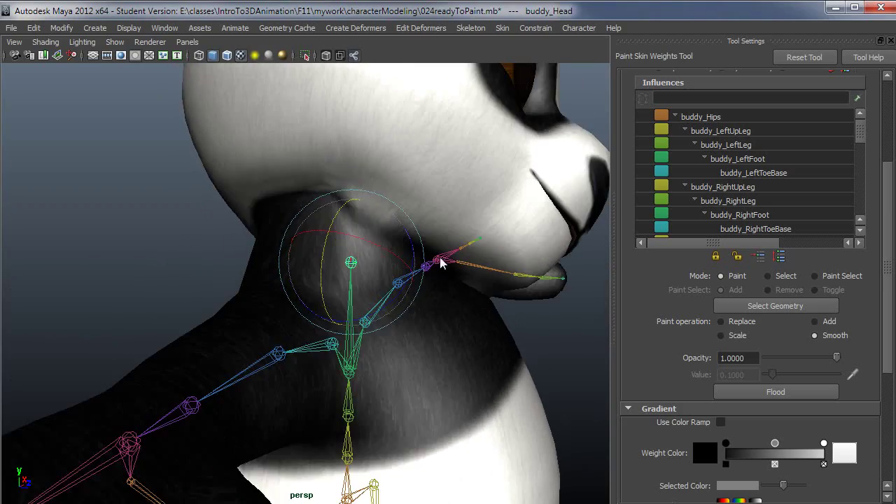
Resume the Paint Skin Weights Tool and smooth the buddy_Head weights around the sides of the posed neck.
key(y)
alt+drag(401, 324, 469, 313)
mouse_move(324, 320)
alt+mouse_down()
mouse_move(370, 317)
mouse_move(341, 324)
mouse_move(345, 312)
alt+mouse_up()
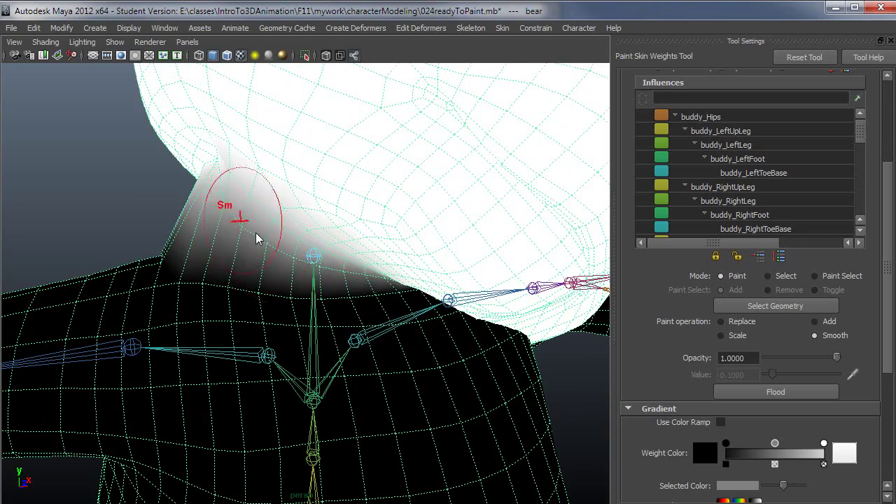
alt+drag(217, 189, 313, 219)
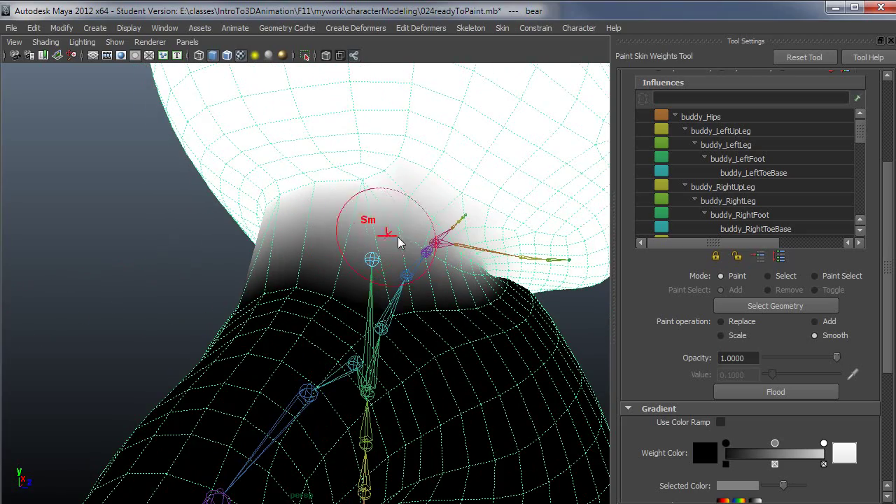
alt+drag(404, 245, 500, 250)
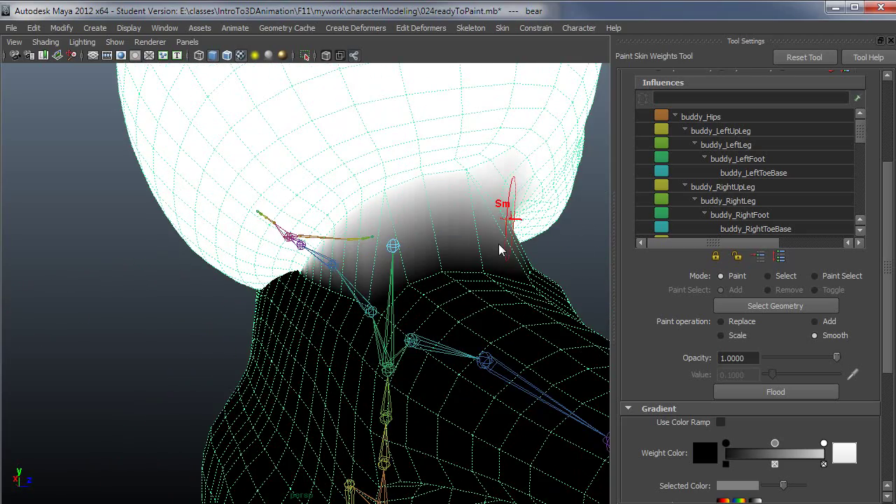
mouse_move(409, 204)
alt+mouse_down()
mouse_move(390, 233)
mouse_move(369, 236)
mouse_move(429, 254)
mouse_move(500, 246)
mouse_move(411, 246)
mouse_move(426, 258)
mouse_move(403, 195)
mouse_move(395, 248)
mouse_move(450, 263)
mouse_move(364, 264)
alt+mouse_up()
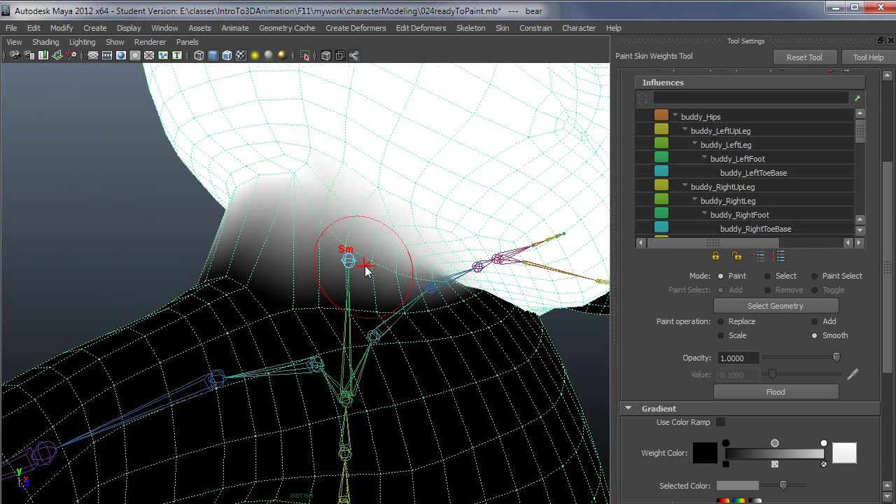
Rotate the buddy_Head joint into another pose and inspect the deformation at the back of the neck.
key(e)
click(359, 262)
drag(313, 252, 444, 247)
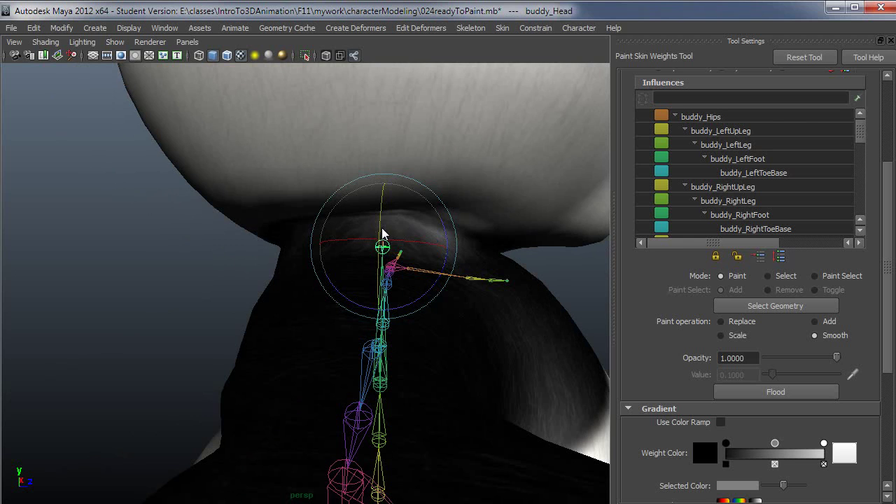
drag(383, 233, 382, 246)
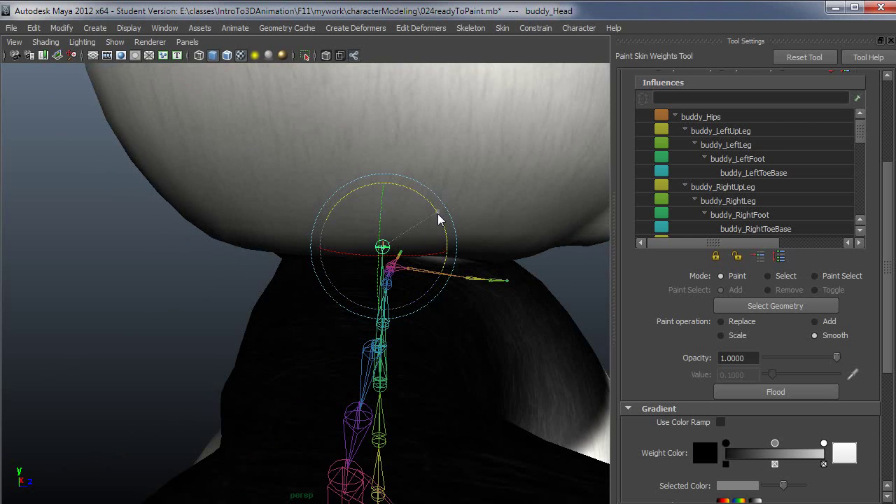
drag(437, 220, 537, 263)
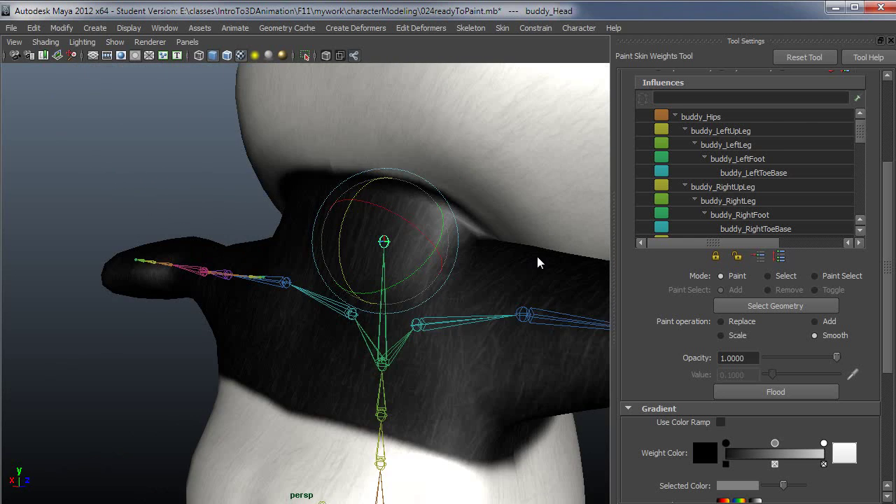
alt+right_drag(538, 257, 387, 270)
alt+drag(387, 269, 380, 303)
alt+right_drag(380, 303, 447, 301)
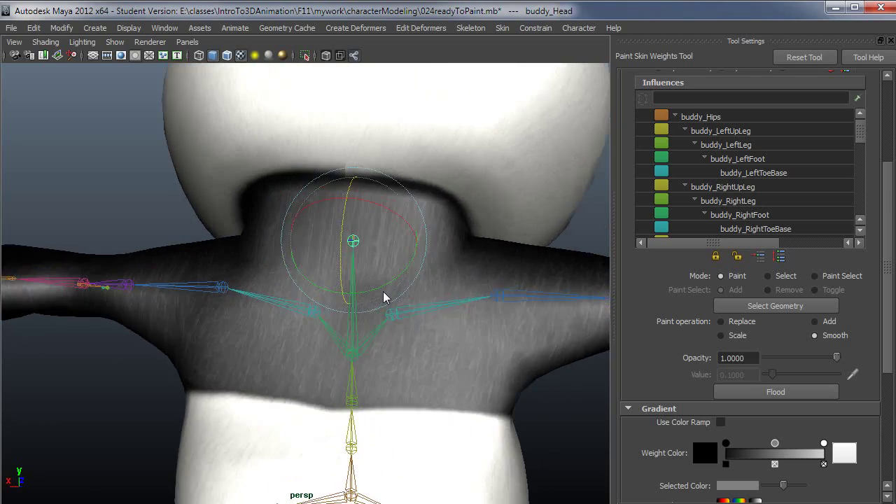
mouse_move(384, 294)
alt+mouse_down()
mouse_move(464, 282)
mouse_move(408, 282)
alt+mouse_up()
Resume painting skin weights on the bear mesh, choosing the buddy_Spine2 influence and the Add operation.
click(346, 258)
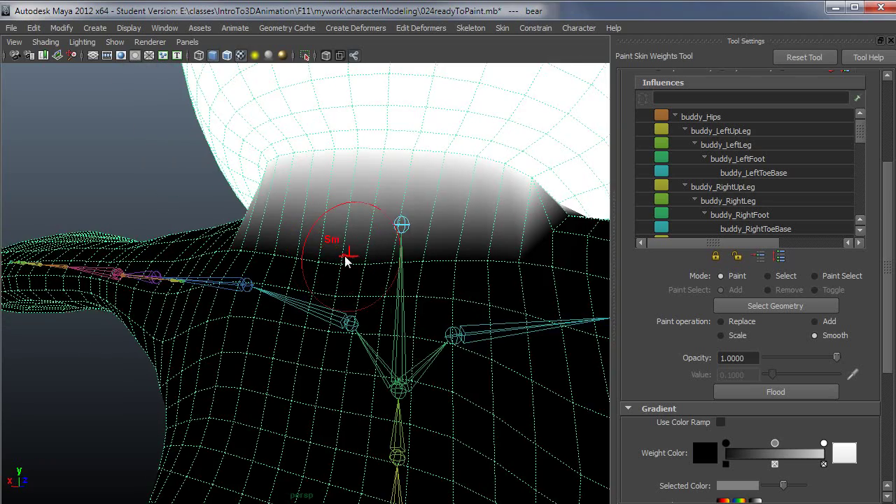
mouse_move(346, 257)
alt+mouse_down()
mouse_move(520, 264)
mouse_move(371, 256)
mouse_move(350, 230)
alt+mouse_up()
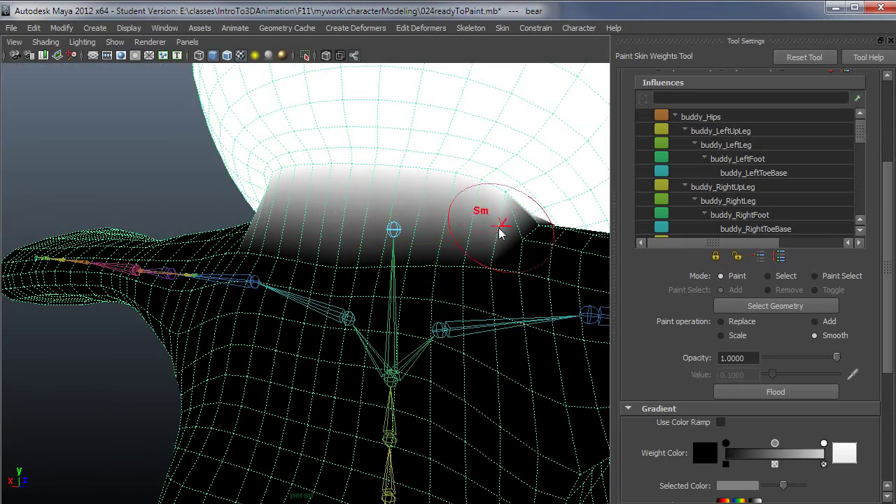
drag(860, 147, 857, 159)
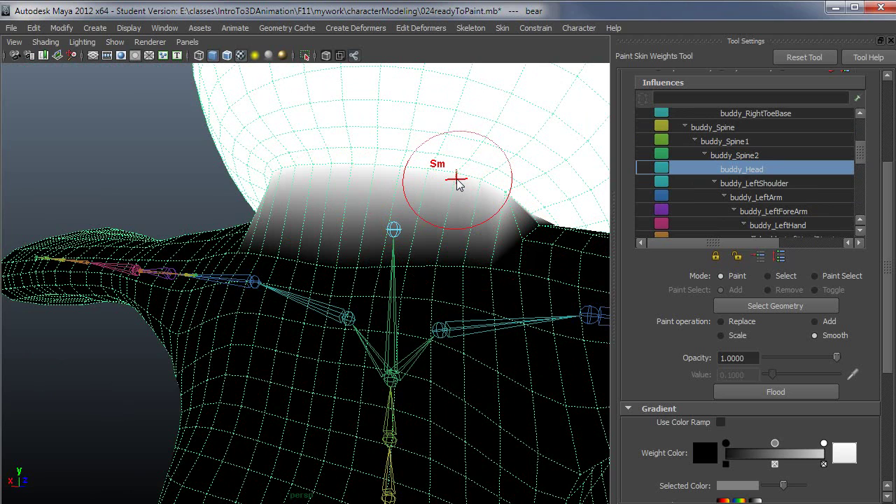
click(744, 156)
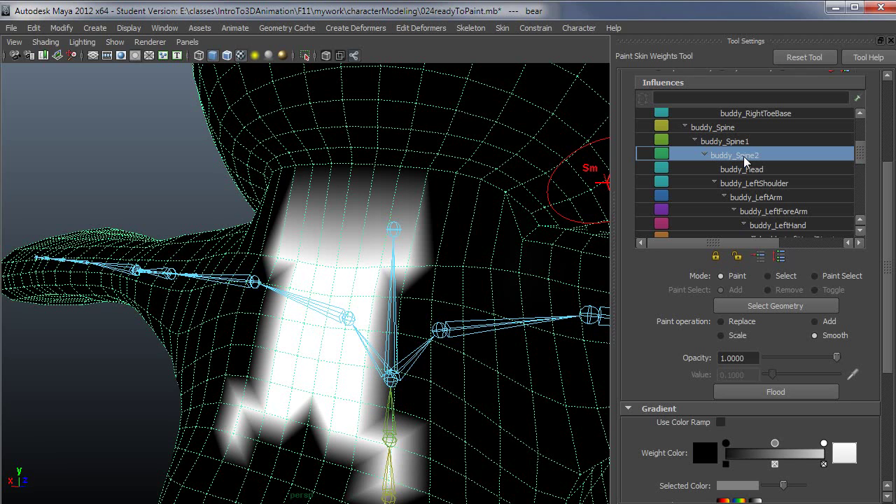
click(815, 322)
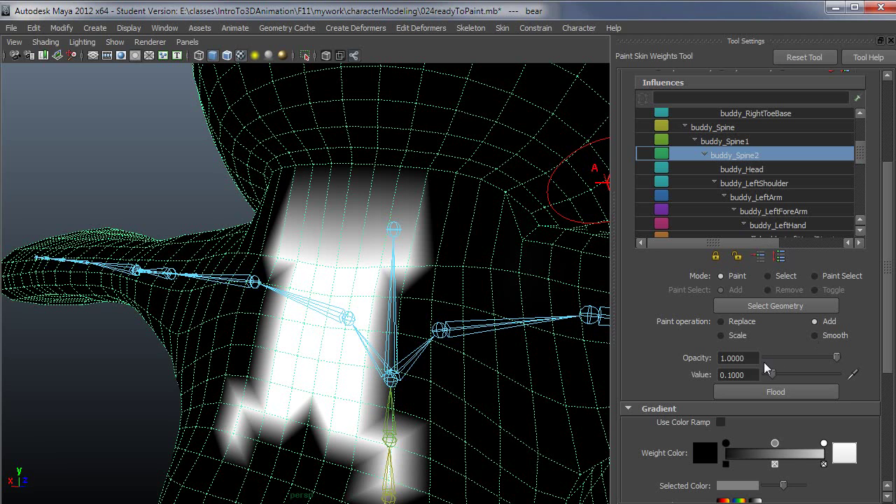
Add buddy_Spine2 weight at value 0.1 across the upper back of the neck and around both of its sides.
alt+drag(346, 242, 398, 264)
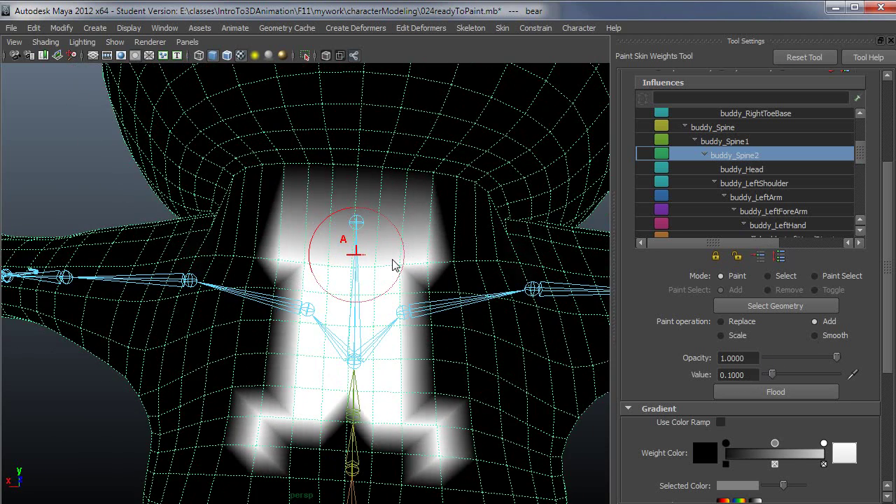
scroll(886, 193, up, 5)
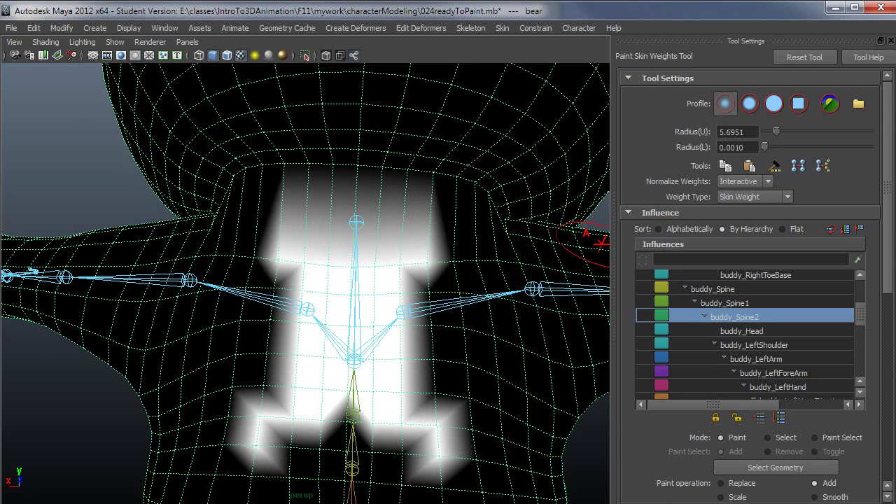
scroll(887, 175, down, 4)
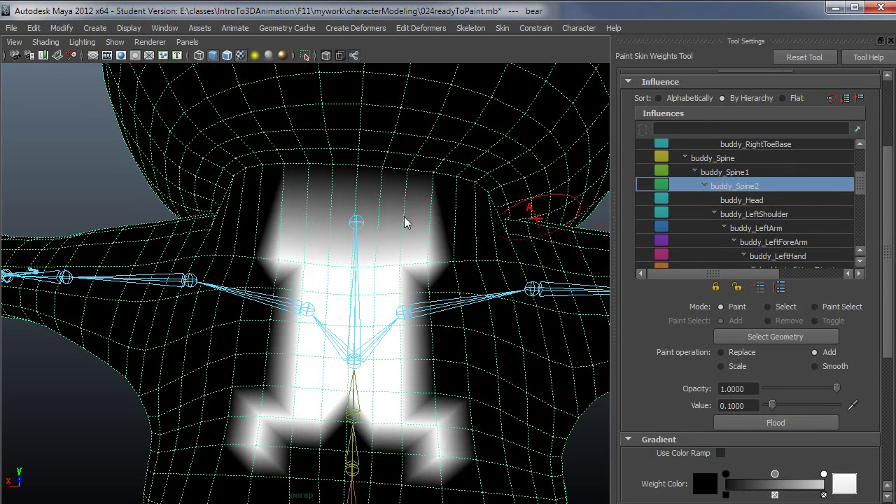
mouse_move(382, 210)
alt+mouse_down()
mouse_move(394, 220)
mouse_move(378, 220)
alt+mouse_up()
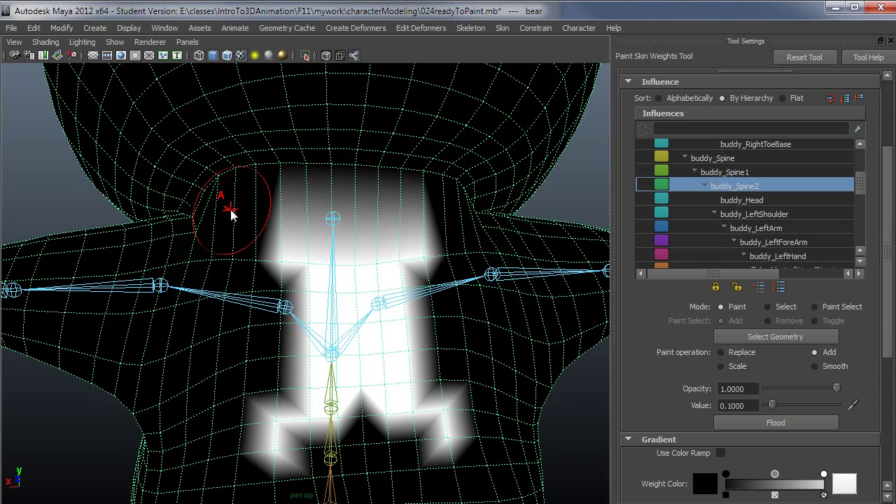
drag(230, 210, 214, 210)
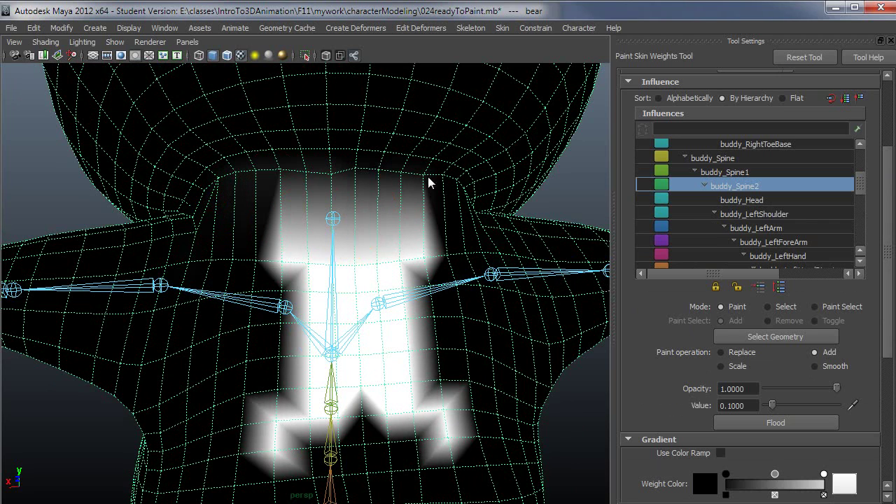
mouse_move(464, 190)
alt+mouse_down()
mouse_move(466, 199)
mouse_move(454, 195)
mouse_move(505, 205)
alt+mouse_up()
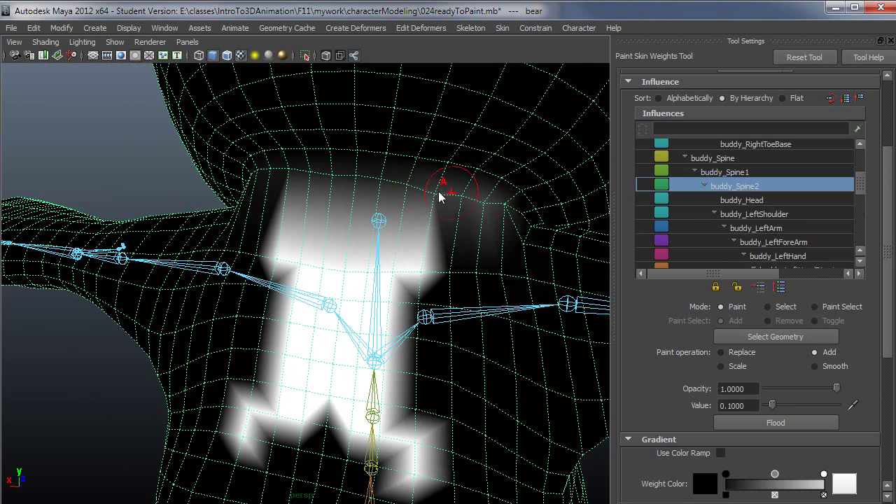
alt+drag(455, 180, 348, 184)
mouse_move(225, 177)
mouse_down()
mouse_move(280, 170)
mouse_move(680, 210)
mouse_move(536, 242)
mouse_move(549, 217)
mouse_move(185, 219)
mouse_up()
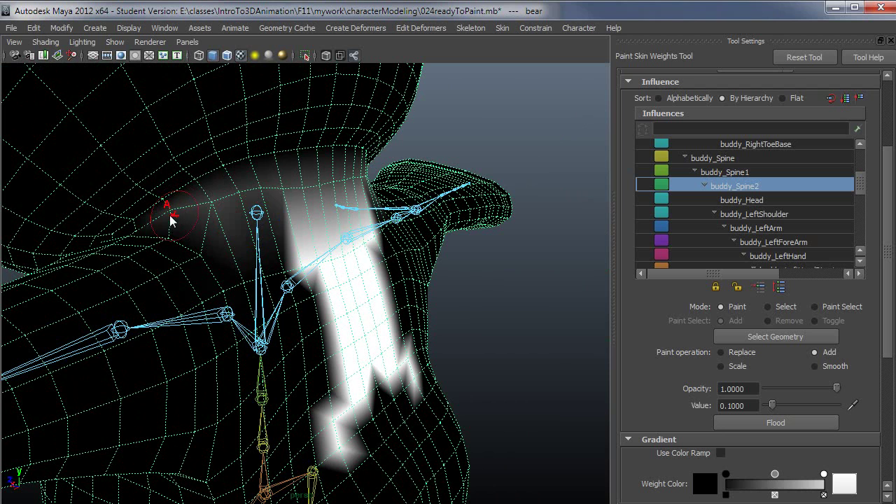
mouse_move(182, 217)
mouse_down()
mouse_move(350, 185)
mouse_move(400, 211)
mouse_move(511, 210)
mouse_move(340, 209)
mouse_move(434, 228)
mouse_move(407, 244)
mouse_move(475, 260)
mouse_move(402, 242)
mouse_move(476, 236)
mouse_move(390, 285)
mouse_move(330, 295)
mouse_up()
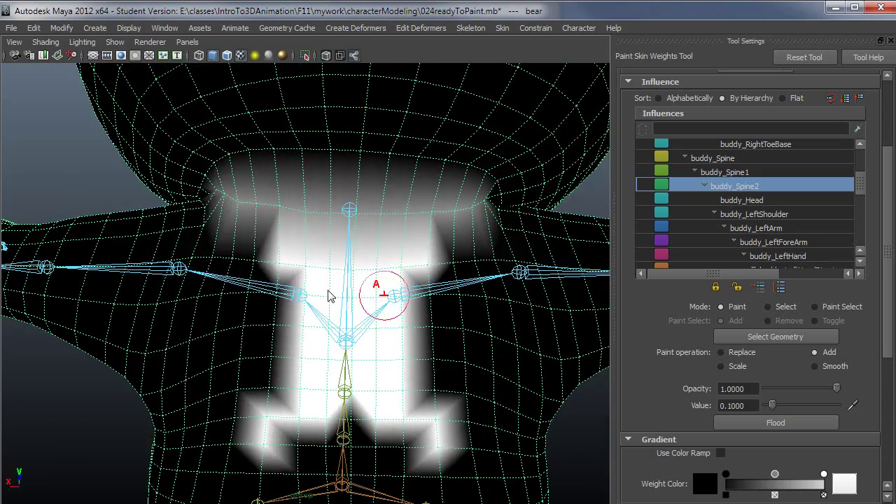
Compare the buddy_Head and buddy_Spine2 weights around the back and sides of the neck.
alt+drag(410, 278, 473, 281)
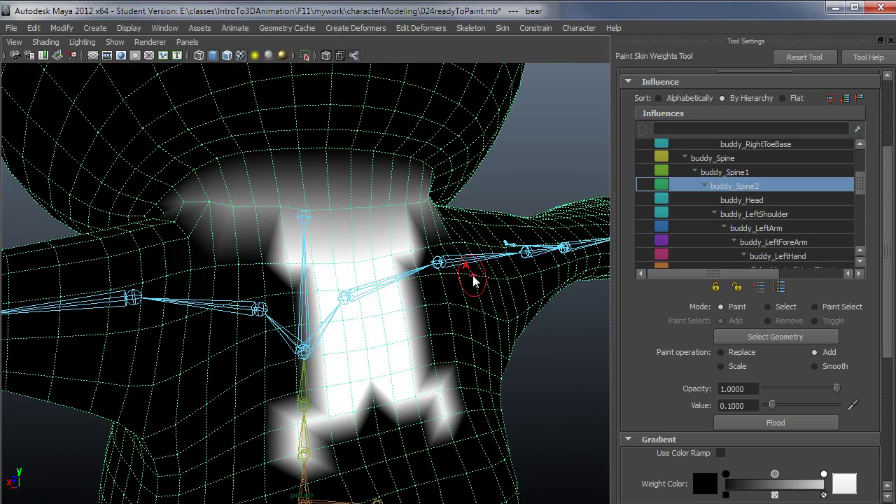
click(764, 202)
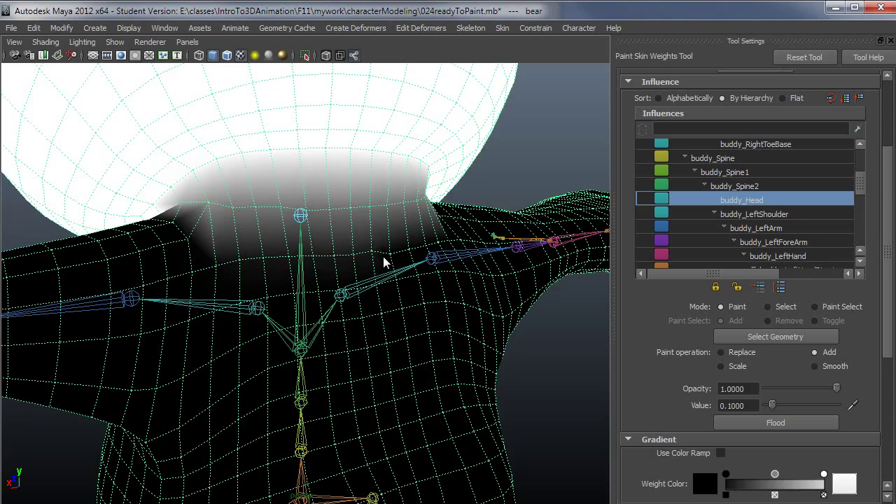
alt+drag(438, 248, 398, 271)
alt+drag(282, 269, 233, 286)
alt+drag(436, 278, 269, 278)
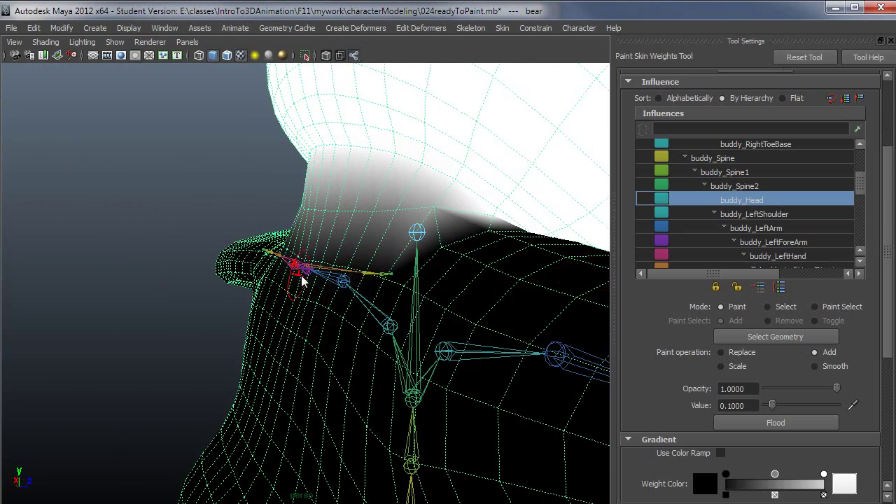
click(744, 187)
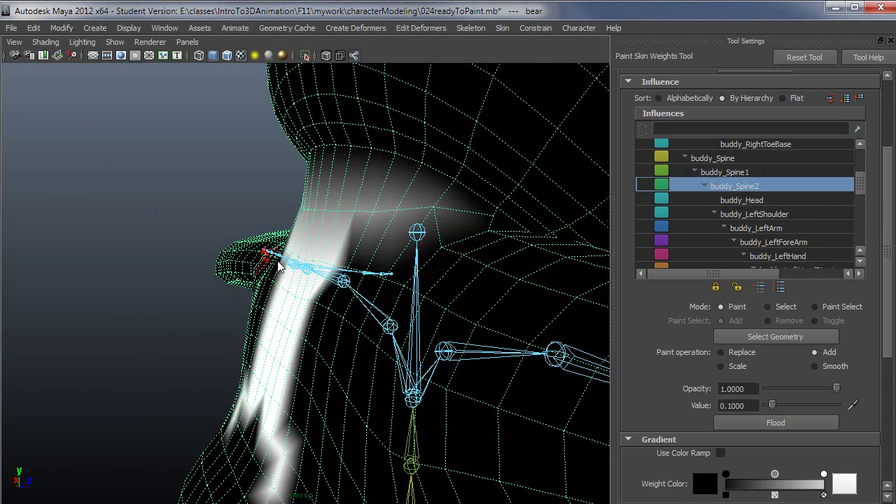
mouse_move(267, 256)
alt+mouse_down()
mouse_move(400, 266)
mouse_move(301, 242)
mouse_move(193, 181)
alt+mouse_up()
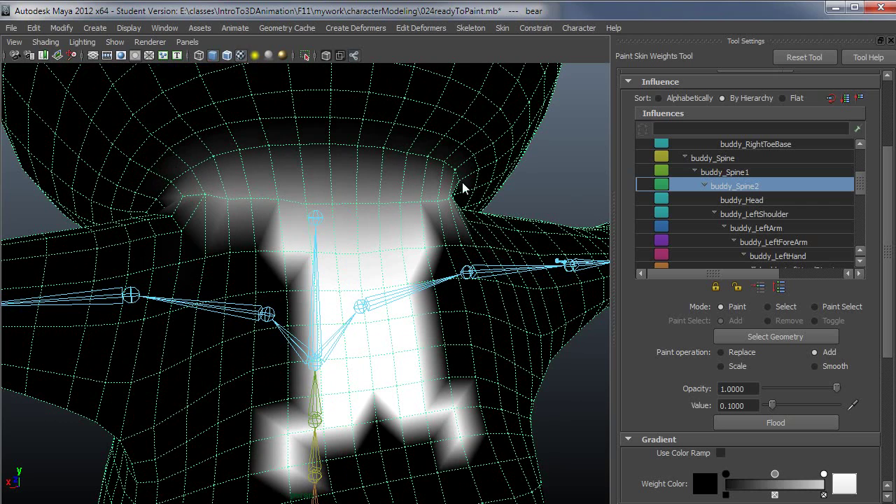
alt+drag(462, 182, 435, 217)
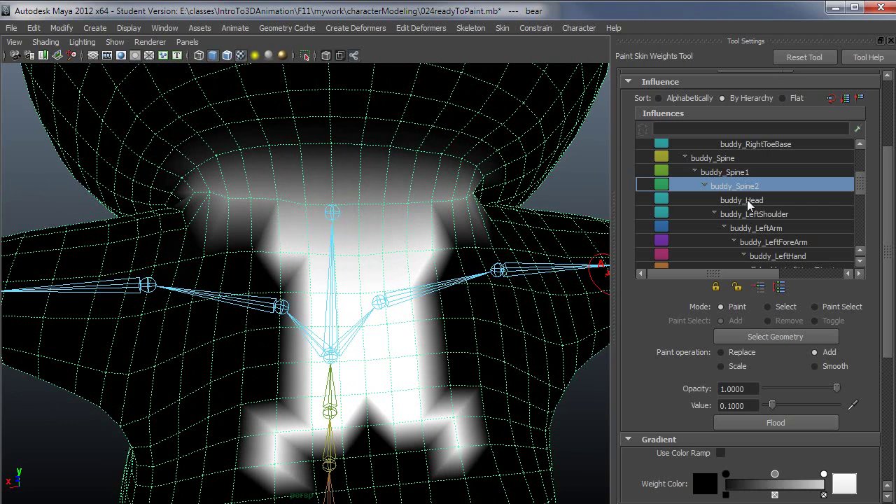
Smooth the buddy_Head weights across the back and both sides of the neck, and check the neck's side profile.
click(747, 199)
click(815, 366)
alt+drag(324, 212, 210, 245)
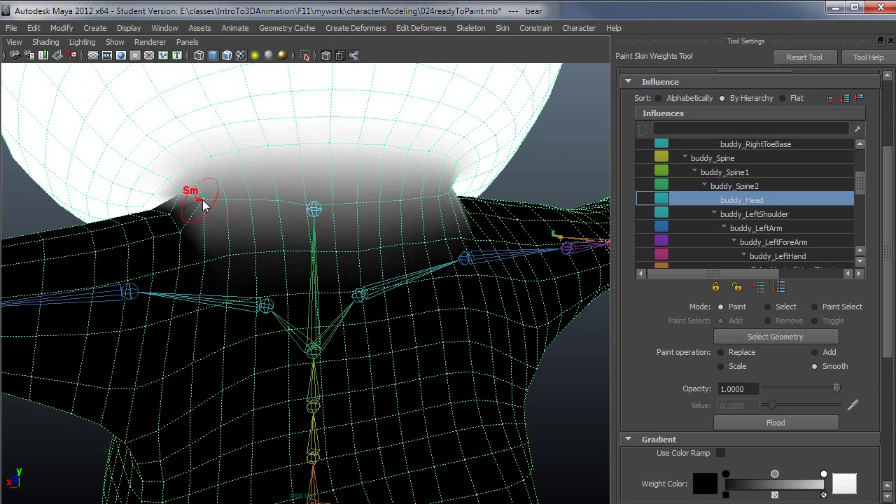
alt+drag(434, 200, 500, 216)
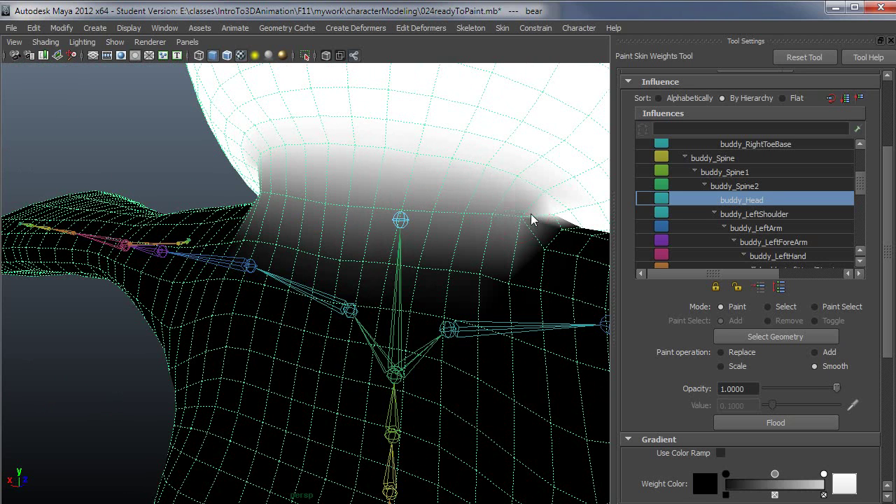
alt+drag(278, 198, 501, 214)
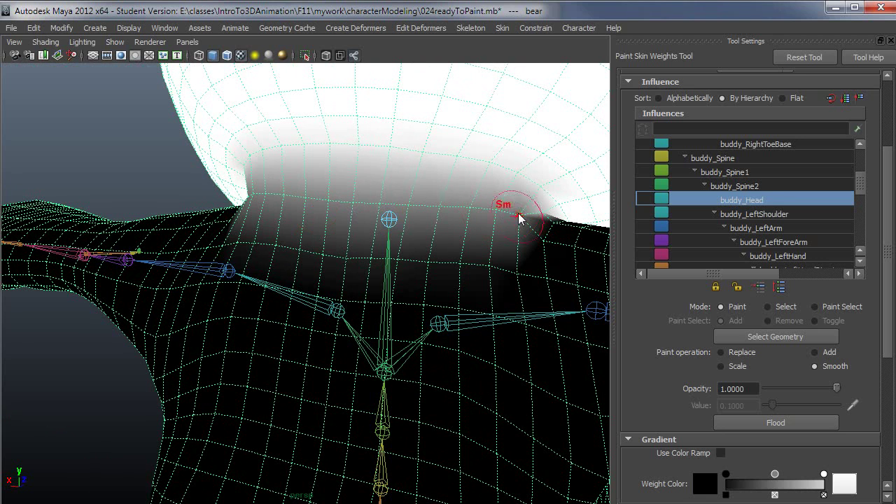
alt+drag(497, 214, 420, 254)
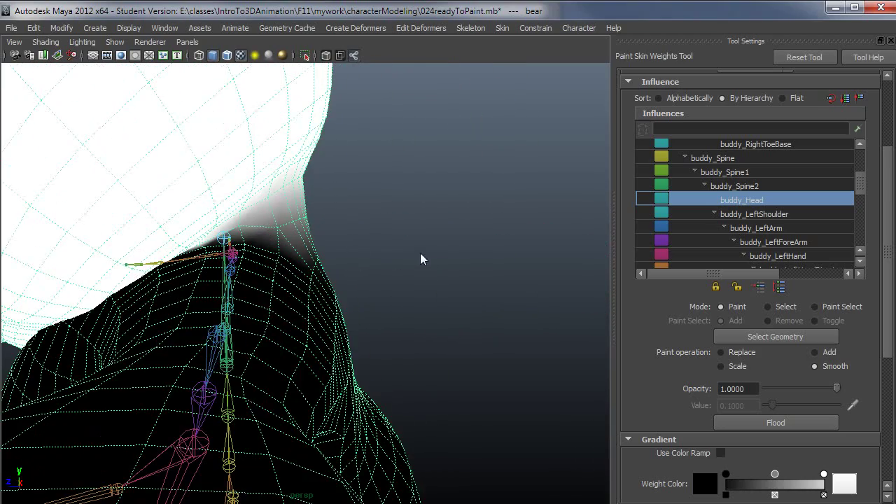
mouse_move(339, 224)
alt+mouse_down()
mouse_move(310, 228)
mouse_move(348, 234)
mouse_move(329, 230)
alt+mouse_up()
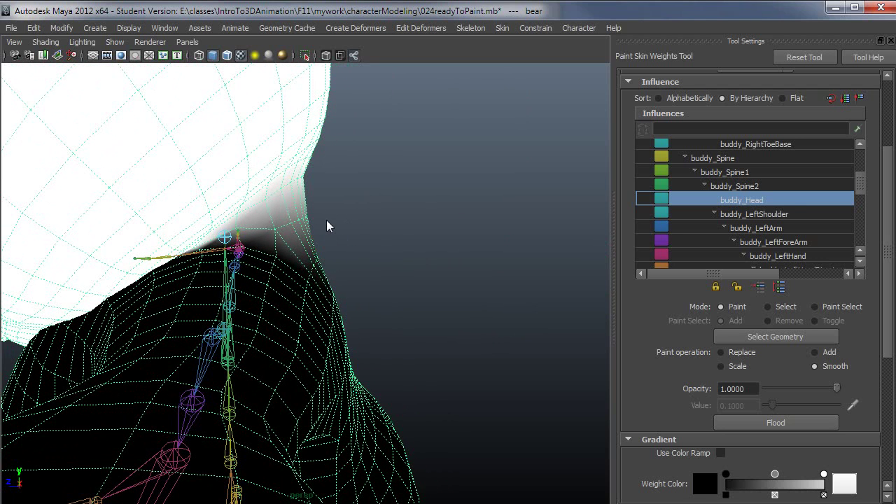
Rotate the buddy_Head joint to tilt the head, and inspect the neck deformation from the front and side.
key(e)
mouse_move(281, 208)
mouse_down()
mouse_move(281, 267)
mouse_move(267, 251)
mouse_move(215, 250)
mouse_move(294, 261)
mouse_move(278, 196)
mouse_move(277, 245)
mouse_move(268, 194)
mouse_move(268, 272)
mouse_up()
alt+right_drag(409, 284, 210, 273)
alt+drag(210, 273, 259, 272)
alt+right_drag(259, 272, 377, 274)
mouse_move(376, 280)
alt+mouse_down()
mouse_move(432, 273)
mouse_move(287, 284)
mouse_move(296, 280)
mouse_move(282, 262)
mouse_move(321, 255)
alt+mouse_up()
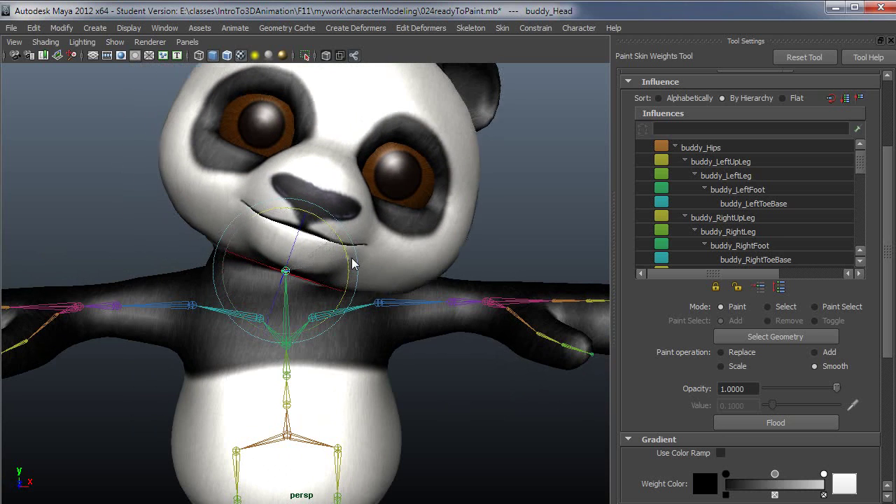
alt+drag(355, 277, 453, 293)
Return to painting skin weights on the bear mesh and smooth the buddy_Head weights along the side of the tilted neck.
click(383, 313)
key(y)
mouse_move(383, 314)
alt+mouse_down()
mouse_move(519, 324)
mouse_move(481, 304)
mouse_move(416, 304)
alt+mouse_up()
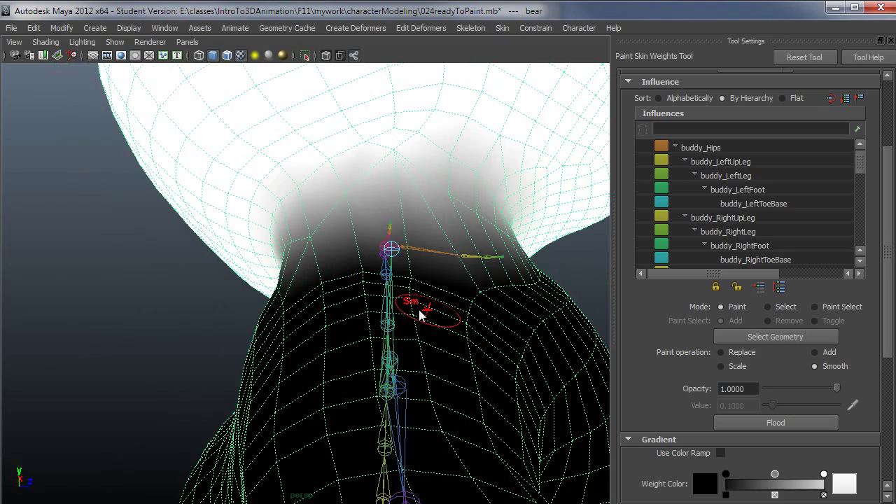
mouse_move(296, 216)
alt+mouse_down()
mouse_move(425, 260)
mouse_move(392, 257)
mouse_move(416, 262)
alt+mouse_up()
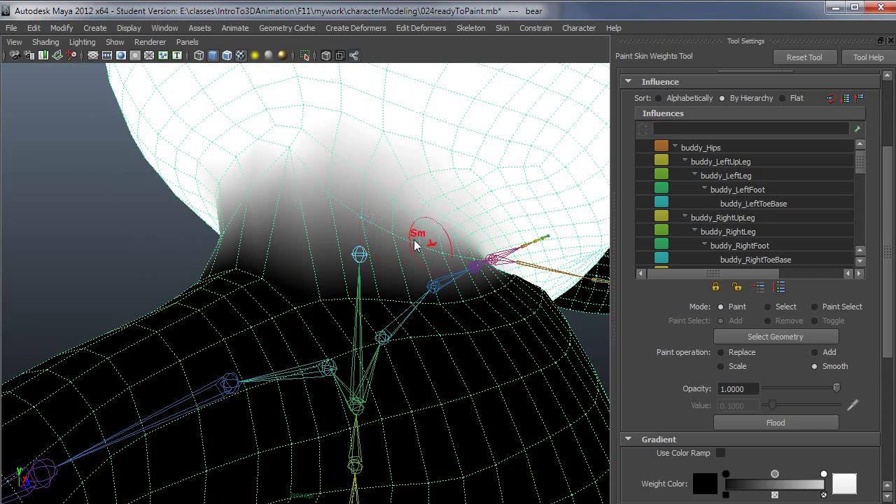
alt+drag(371, 214, 441, 210)
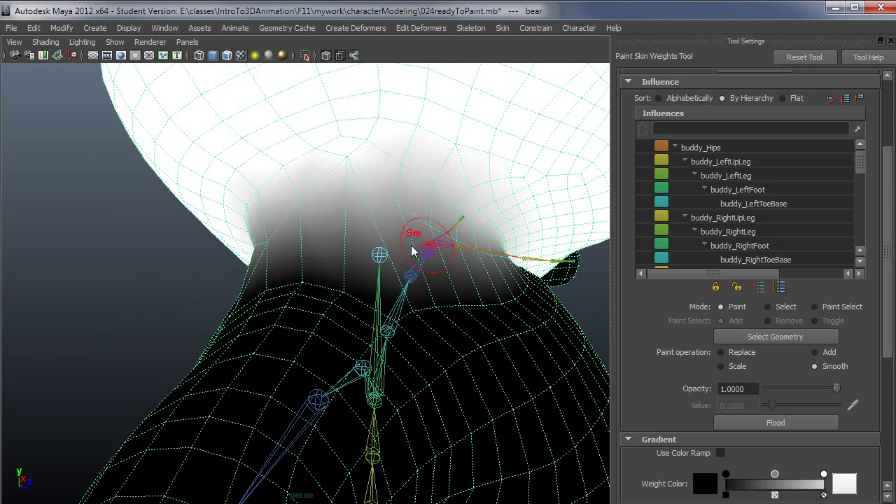
alt+drag(335, 252, 367, 267)
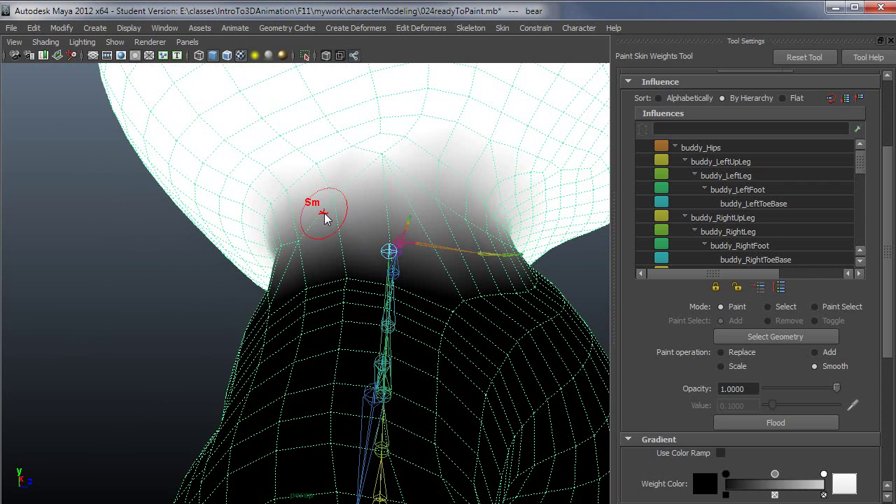
Add buddy_Spine2 weight at value 0.1 to fill the unweighted gap on the side of the neck.
scroll(862, 176, down, 3)
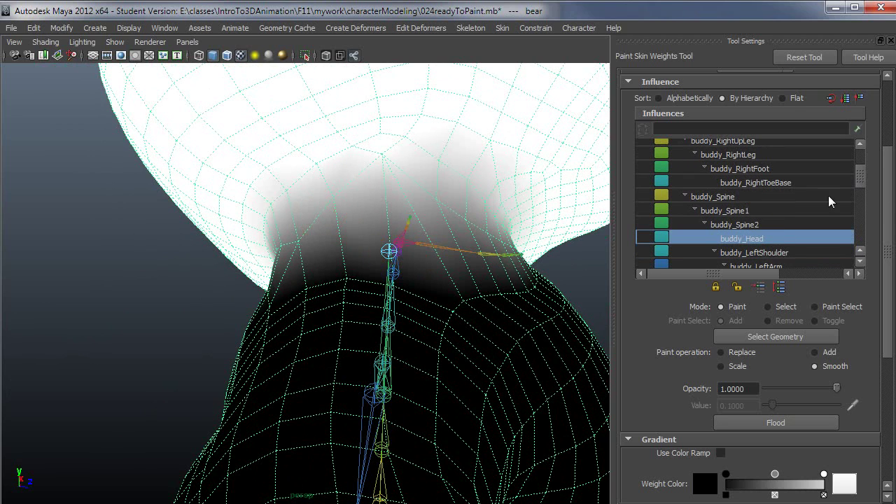
click(745, 225)
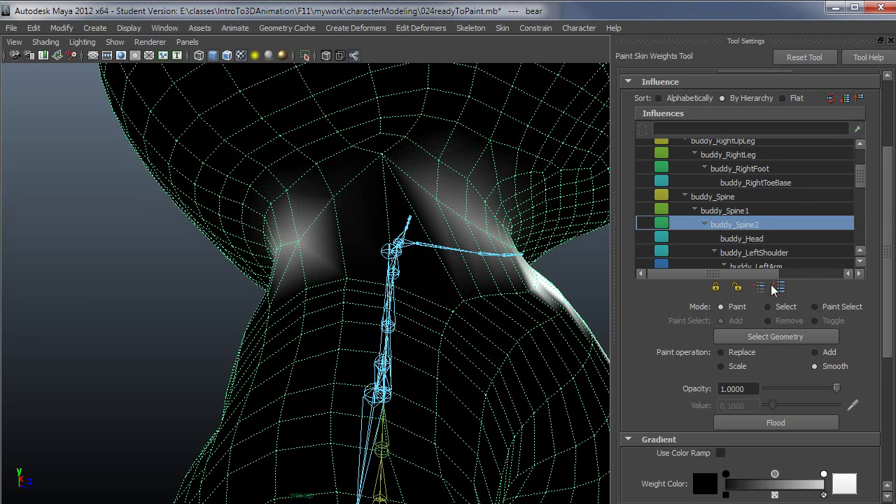
click(817, 353)
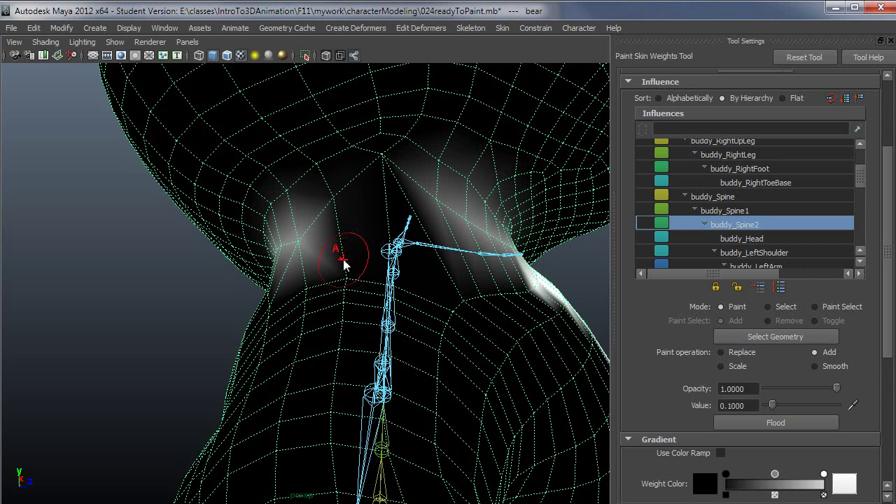
alt+drag(340, 258, 352, 263)
mouse_move(353, 199)
mouse_down()
mouse_move(404, 163)
mouse_move(383, 171)
mouse_move(453, 204)
mouse_move(348, 208)
mouse_move(361, 221)
mouse_move(337, 225)
mouse_move(370, 208)
mouse_move(455, 215)
mouse_move(350, 217)
mouse_move(336, 242)
mouse_move(366, 234)
mouse_move(352, 234)
mouse_move(367, 250)
mouse_move(379, 201)
mouse_move(344, 194)
mouse_up()
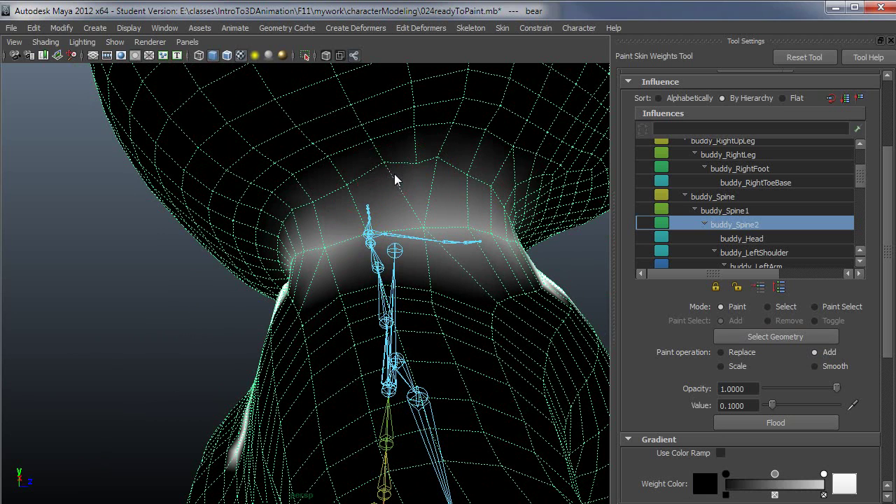
mouse_move(410, 200)
alt+mouse_down()
mouse_move(490, 215)
mouse_move(425, 240)
mouse_move(319, 241)
mouse_move(324, 235)
mouse_move(149, 262)
mouse_move(205, 285)
mouse_move(161, 282)
mouse_move(185, 284)
mouse_move(365, 274)
mouse_move(406, 284)
alt+mouse_up()
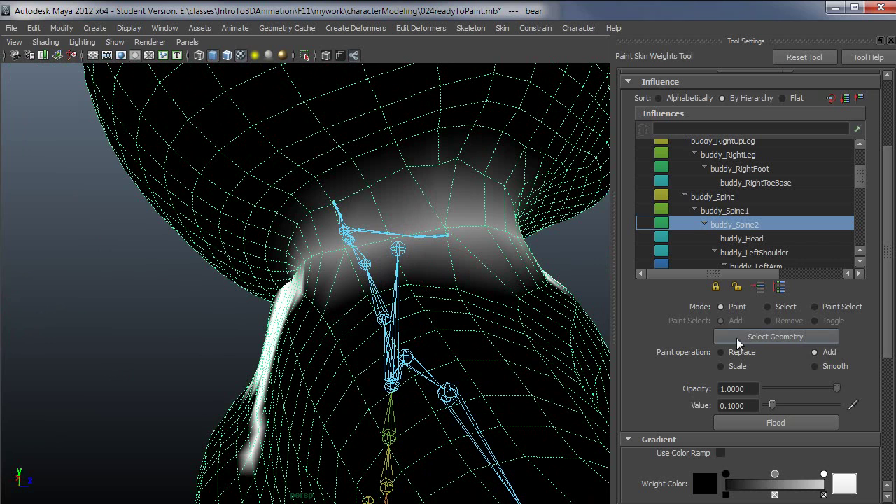
Smooth the buddy_Head weights around the stretched side of the tilted neck.
click(816, 366)
click(765, 241)
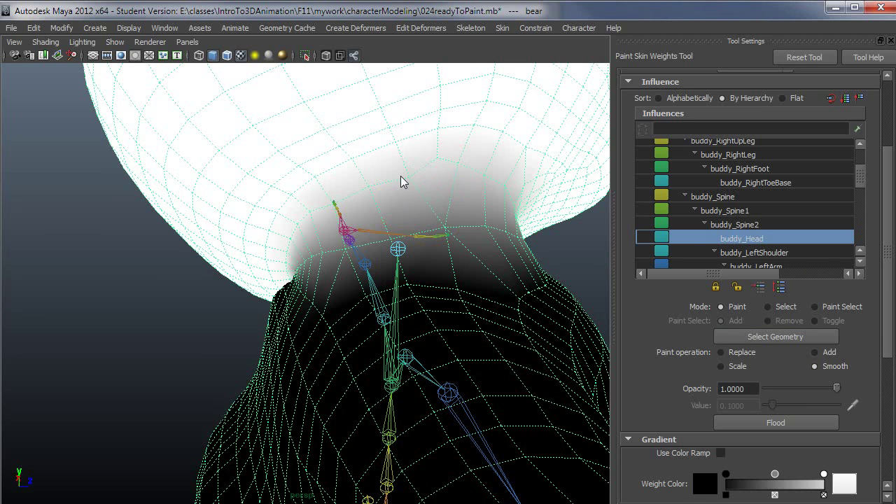
alt+drag(306, 235, 370, 181)
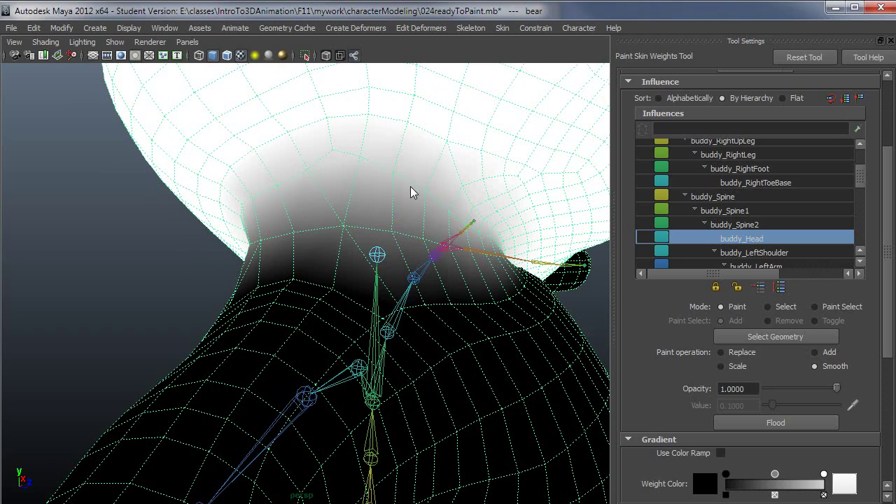
alt+drag(414, 192, 466, 201)
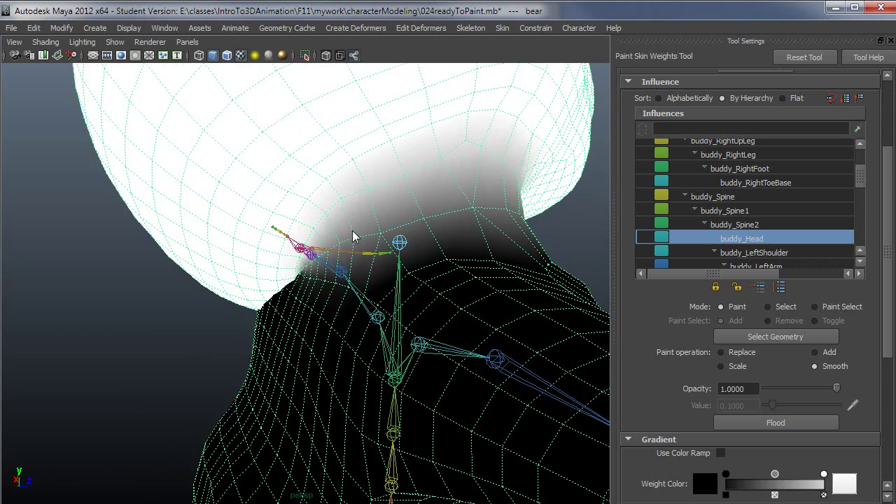
mouse_move(392, 235)
alt+mouse_down()
mouse_move(376, 234)
mouse_move(397, 215)
alt+mouse_up()
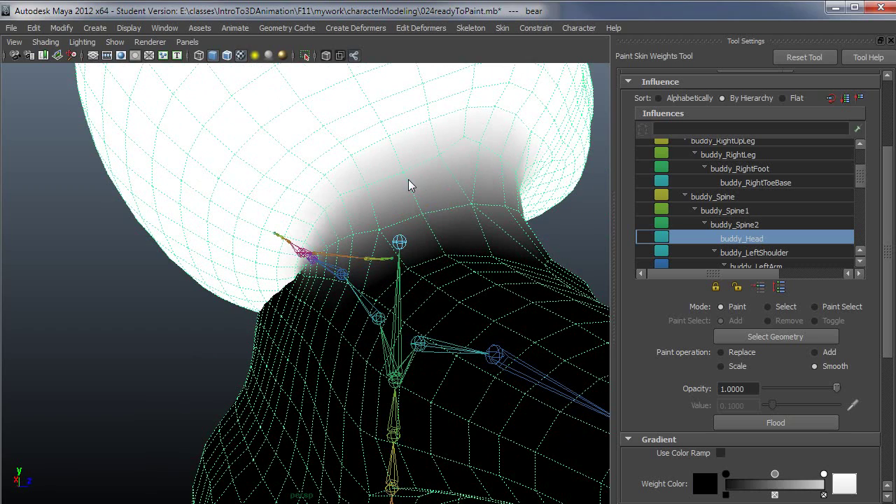
mouse_move(483, 148)
alt+mouse_down()
mouse_move(459, 173)
mouse_move(350, 145)
mouse_move(392, 209)
mouse_move(314, 166)
alt+mouse_up()
alt+drag(409, 229, 373, 231)
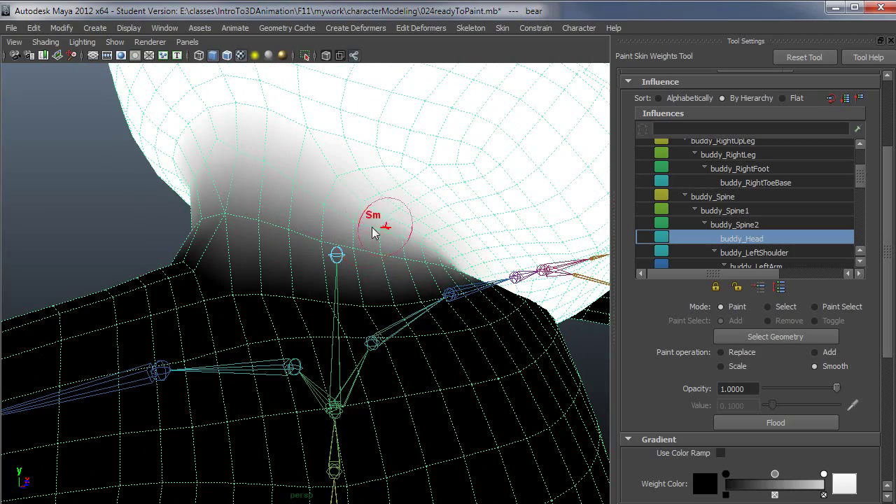
Rotate the buddy_Head joint to tilt the head toward the opposite shoulder, and inspect the neck deformation from the front and side.
alt+drag(403, 277, 288, 282)
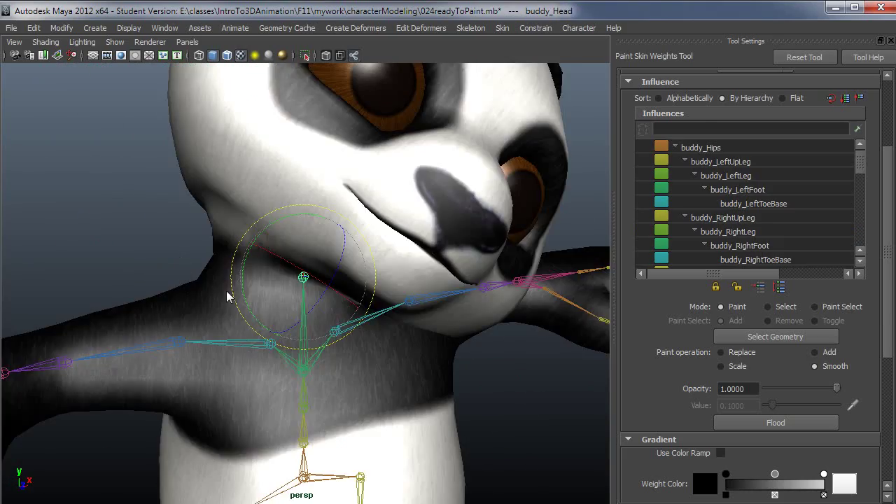
alt+drag(230, 294, 404, 247)
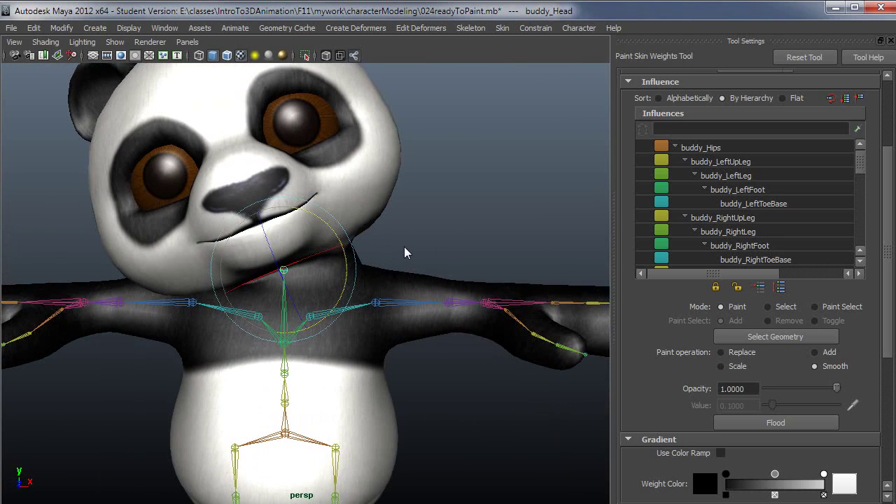
alt+drag(437, 342, 353, 335)
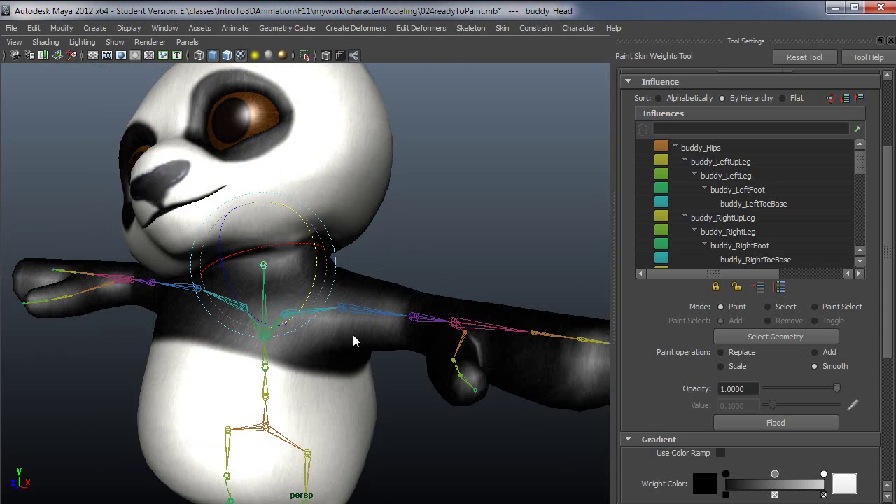
alt+right_drag(353, 334, 480, 337)
alt+drag(420, 335, 378, 275)
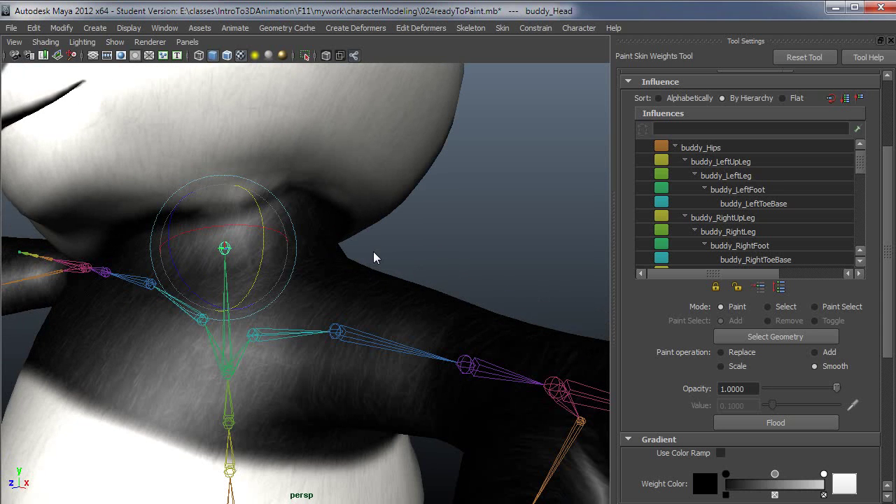
Return to painting skin weights and add buddy_Spine2 weight at value 0.1 over the unweighted gap on the newly stretched side of the neck.
key(z)
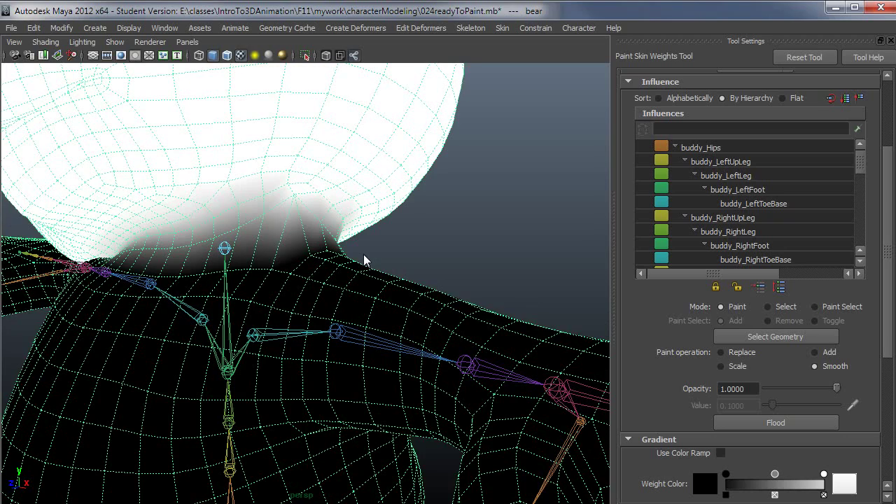
mouse_move(314, 256)
alt+mouse_down()
mouse_move(258, 263)
mouse_move(398, 320)
alt+mouse_up()
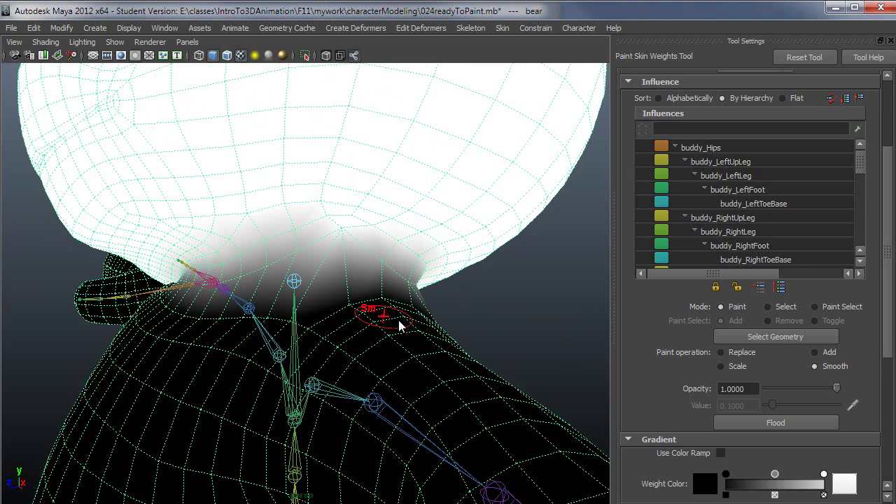
drag(856, 164, 830, 192)
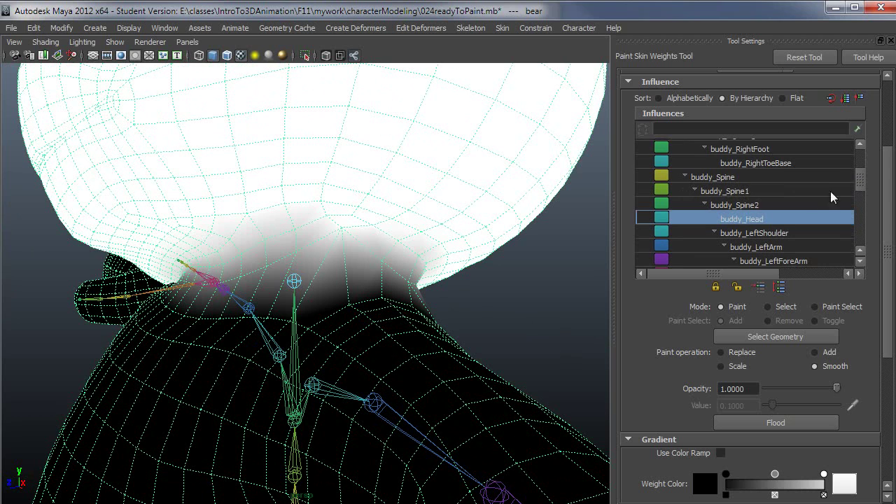
click(755, 207)
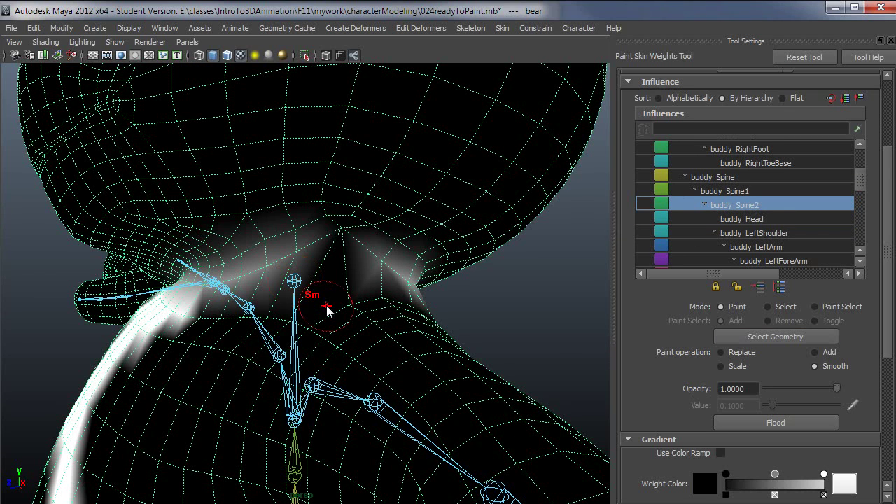
click(816, 353)
mouse_move(348, 233)
mouse_down()
mouse_move(360, 254)
mouse_move(350, 260)
mouse_move(275, 254)
mouse_up()
drag(332, 259, 382, 267)
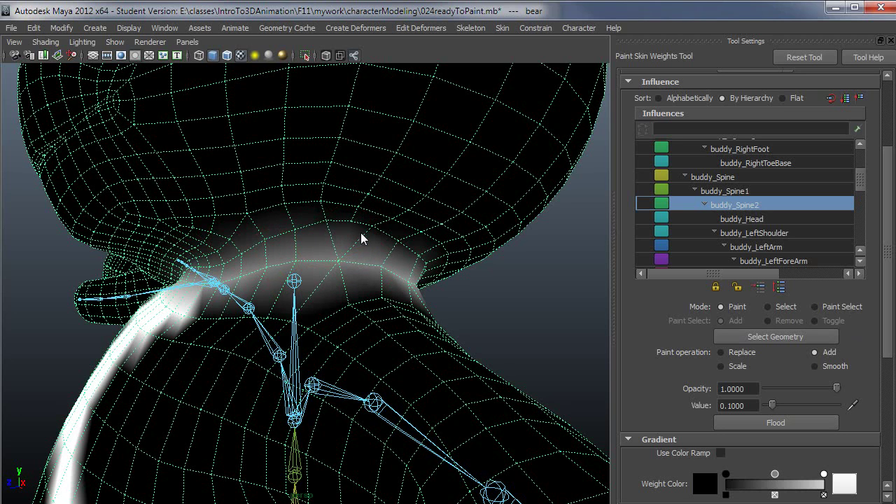
click(361, 239)
mouse_move(272, 246)
alt+mouse_down()
mouse_move(305, 256)
mouse_move(245, 300)
mouse_move(370, 297)
mouse_move(358, 300)
alt+mouse_up()
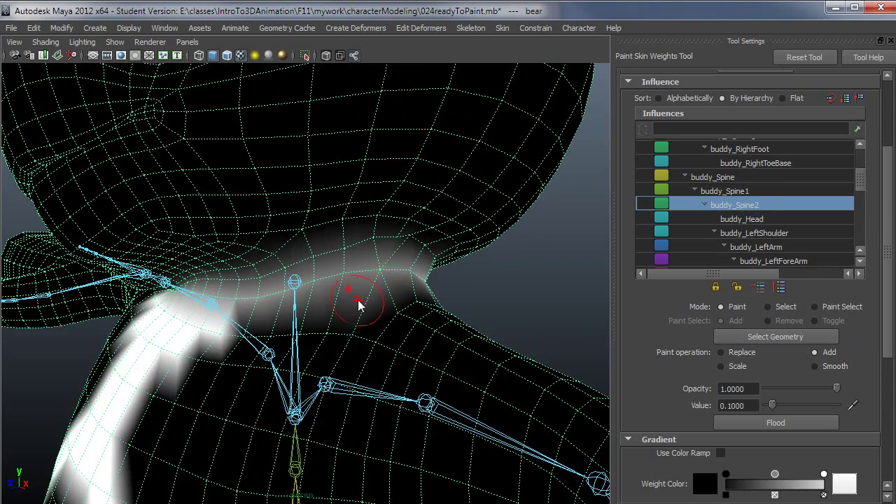
Select the buddy_Head joint and rotate it to tilt the head further, opening up the side of the neck.
key(e)
click(297, 304)
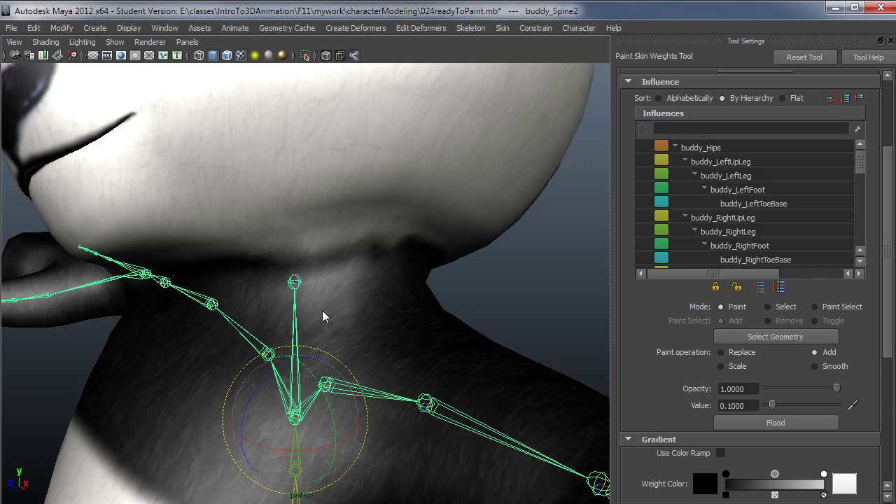
key(Down)
key(Up)
key(Up)
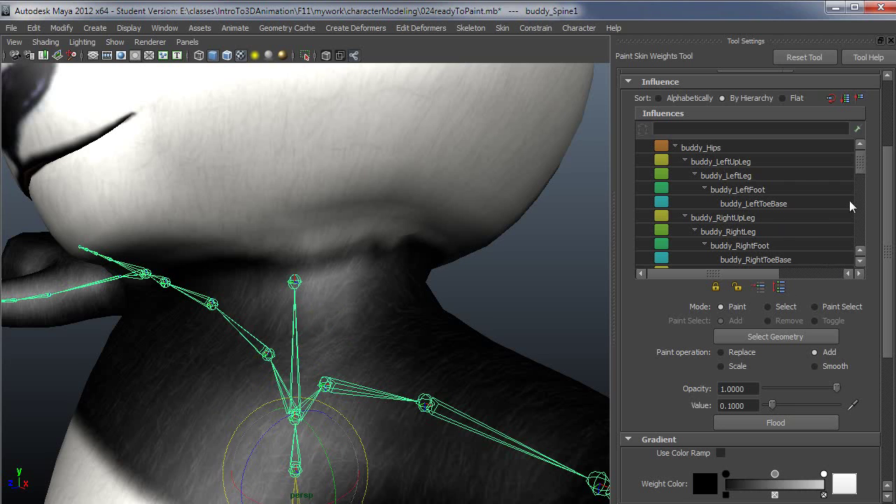
drag(859, 170, 859, 181)
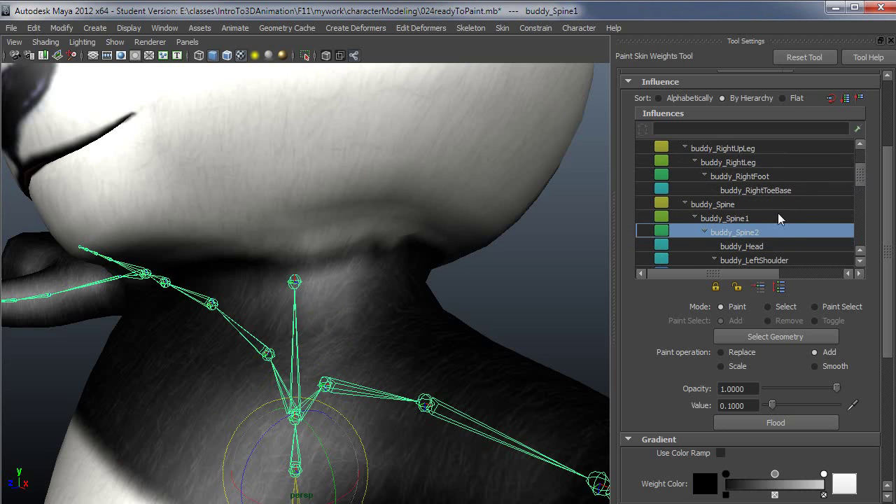
click(759, 249)
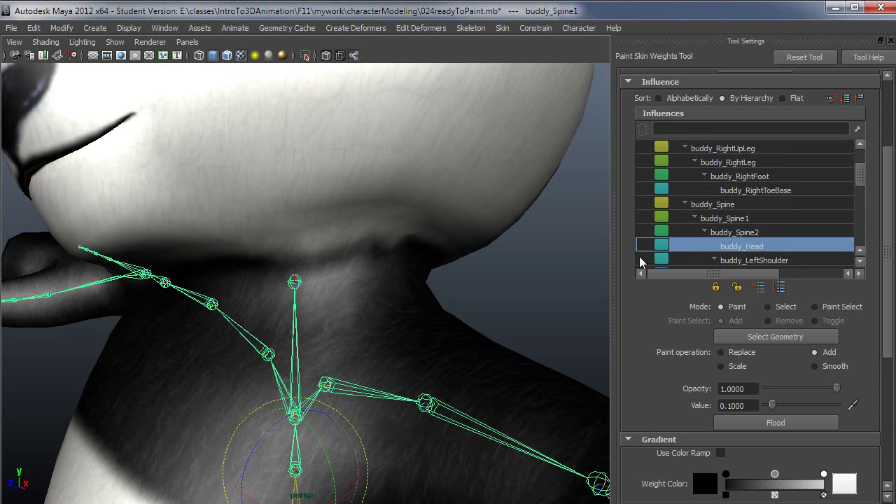
key(y)
key(e)
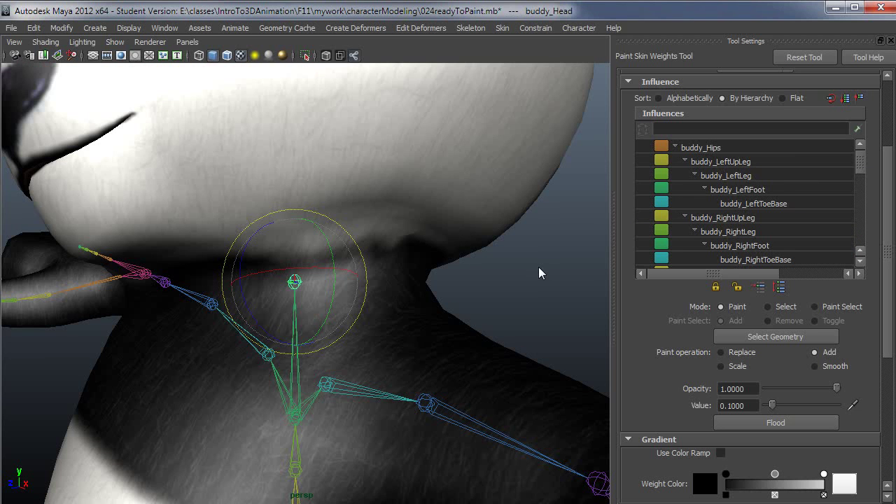
drag(334, 280, 338, 264)
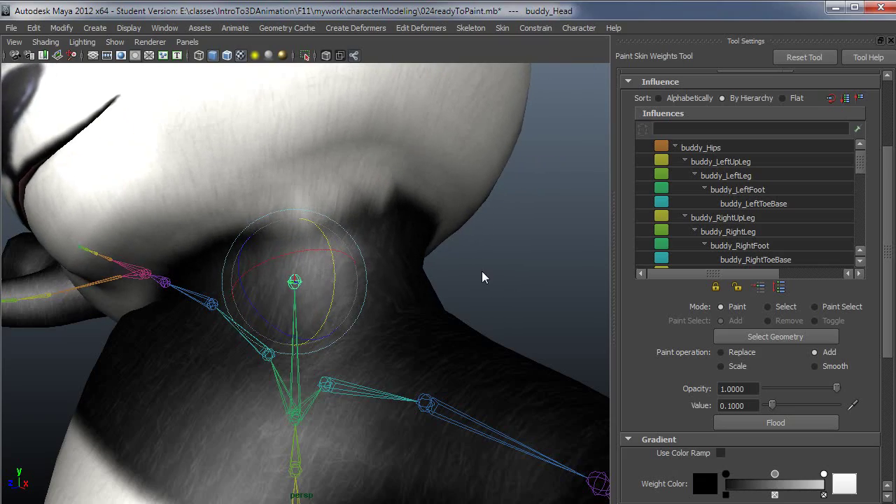
Return to painting skin weights and add more buddy_Spine2 weight at value 0.1 across the side and back of the neck.
key(y)
mouse_move(426, 276)
alt+mouse_down()
mouse_move(388, 280)
mouse_move(411, 287)
mouse_move(326, 286)
mouse_move(274, 304)
alt+mouse_up()
scroll(857, 176, down, 3)
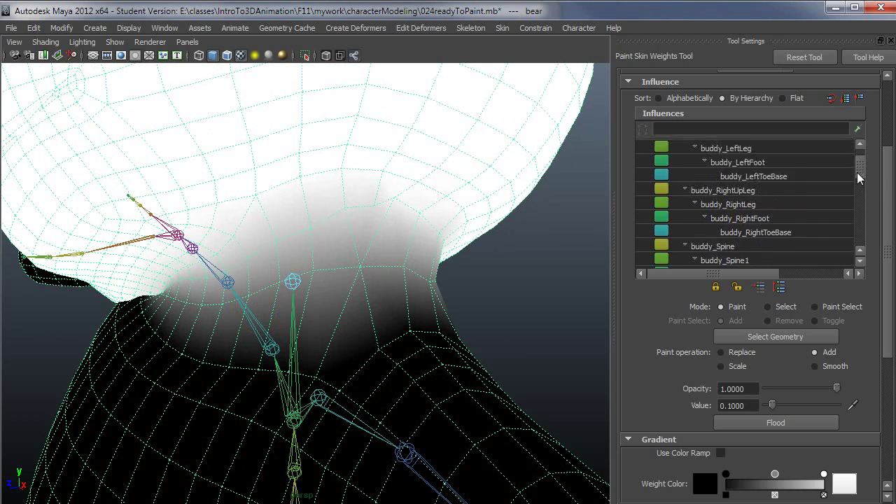
click(745, 240)
scroll(745, 231, down, 1)
click(747, 213)
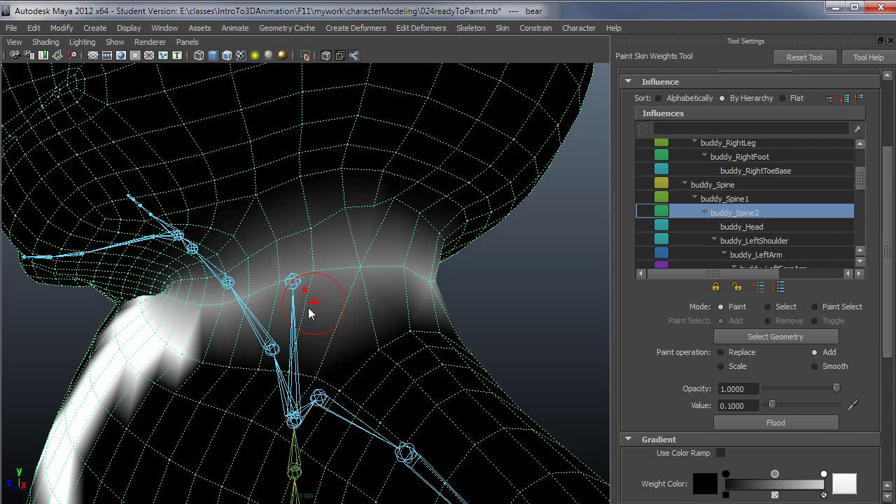
mouse_move(314, 304)
mouse_down()
mouse_move(262, 300)
mouse_move(368, 276)
mouse_move(304, 279)
mouse_move(411, 266)
mouse_move(321, 271)
mouse_move(286, 224)
mouse_up()
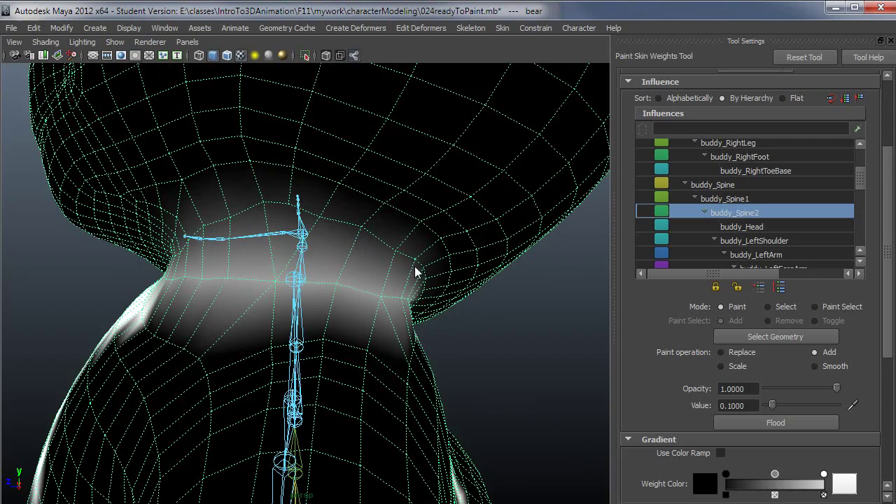
mouse_move(414, 266)
alt+mouse_down()
mouse_move(356, 254)
mouse_move(336, 234)
alt+mouse_up()
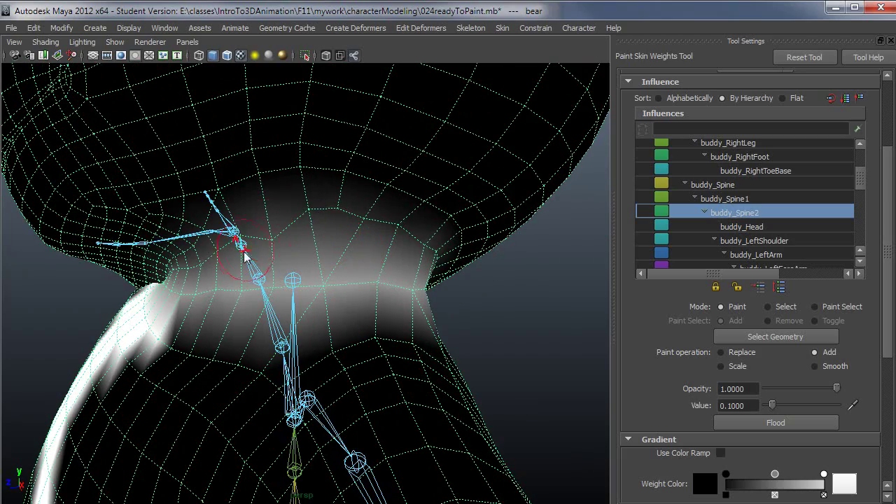
alt+drag(246, 258, 272, 202)
alt+drag(329, 221, 305, 225)
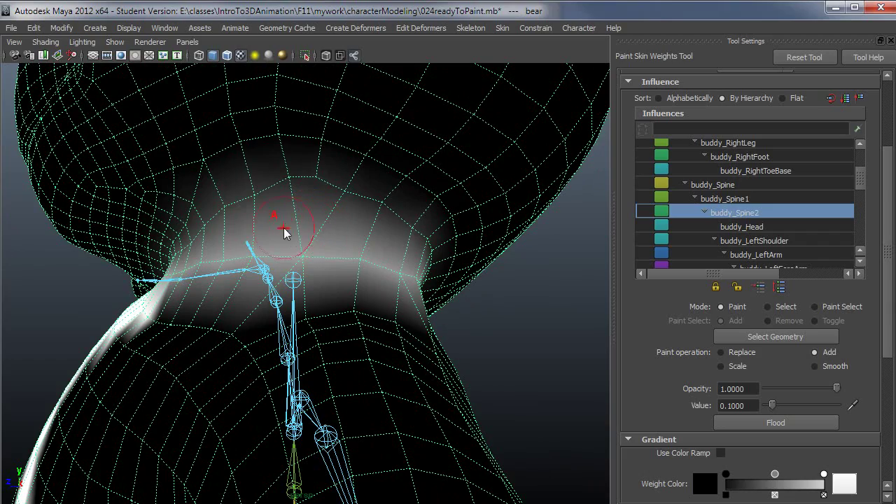
mouse_move(315, 194)
alt+mouse_down()
mouse_move(290, 210)
mouse_move(360, 256)
mouse_move(323, 246)
mouse_move(335, 250)
alt+mouse_up()
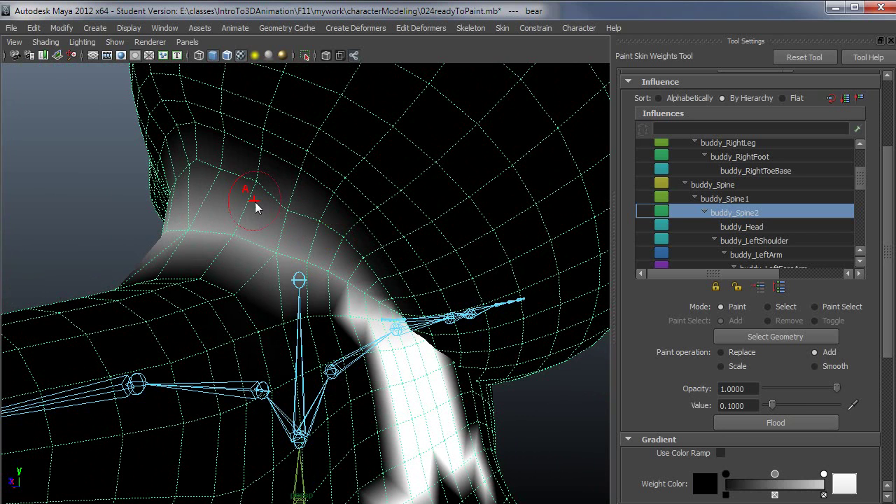
Smooth the buddy_Head weights across the back and side of the neck on the tilted pose.
click(816, 366)
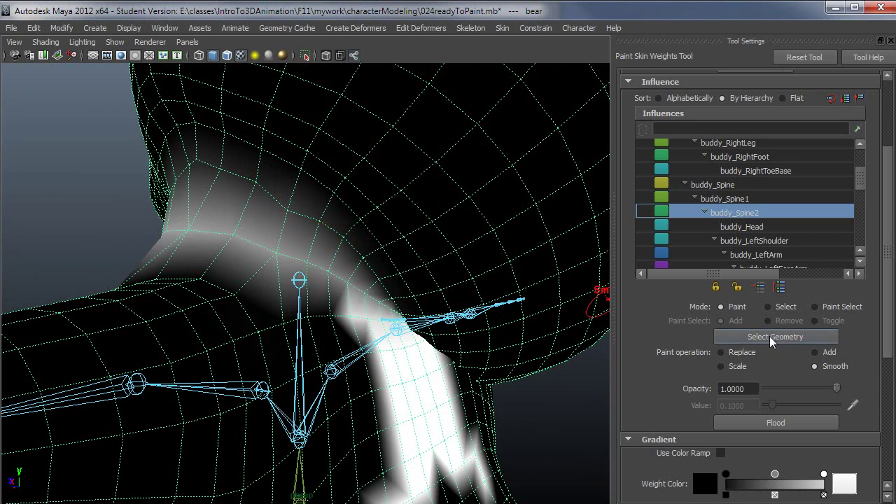
click(760, 226)
alt+drag(320, 220, 370, 250)
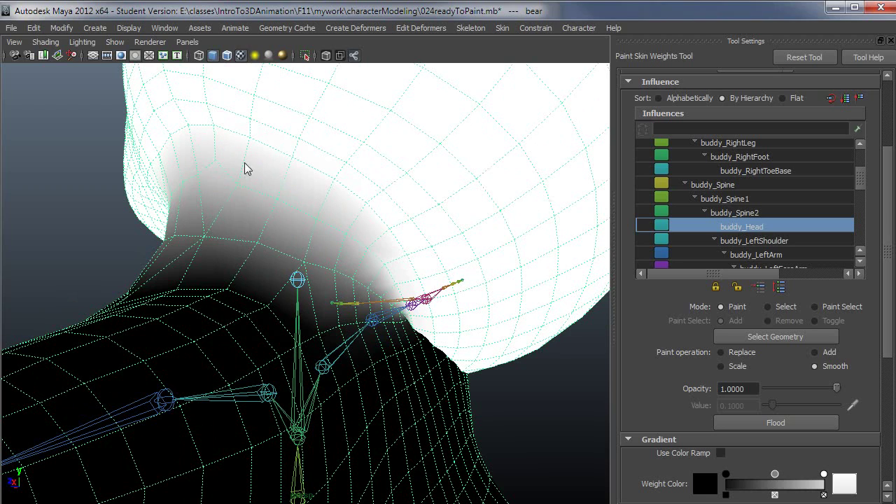
alt+drag(210, 170, 304, 184)
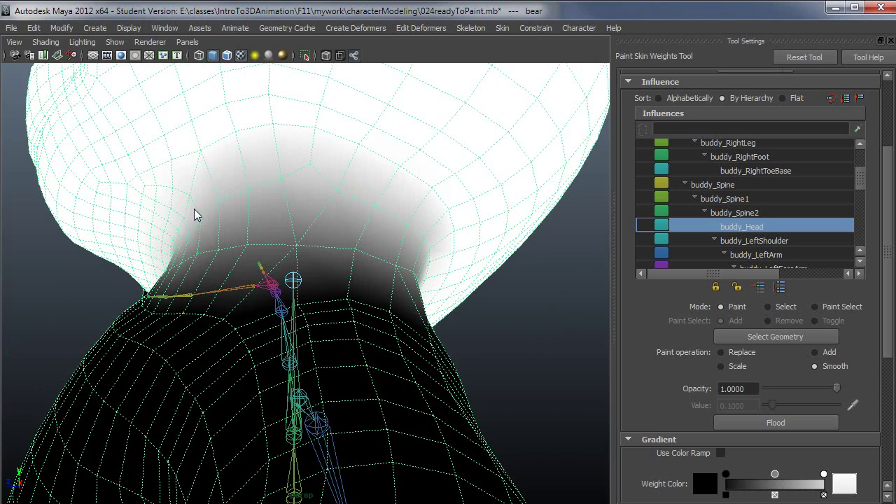
alt+drag(194, 209, 227, 254)
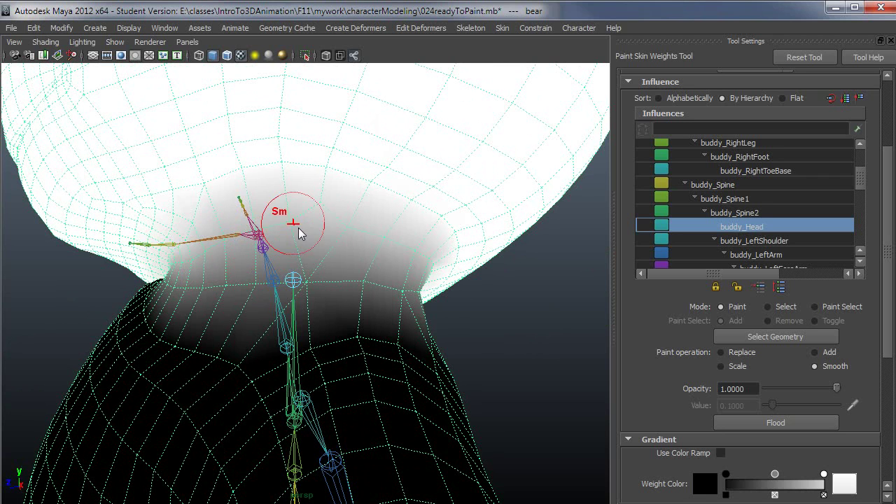
mouse_move(399, 292)
alt+mouse_down()
mouse_move(361, 299)
mouse_move(369, 280)
alt+mouse_up()
mouse_move(256, 206)
alt+mouse_down()
mouse_move(306, 233)
mouse_move(280, 212)
mouse_move(238, 224)
mouse_move(360, 218)
mouse_move(313, 225)
alt+mouse_up()
Examine the buddy_Head weight falloff and the neck's shape on the tilted pose from the front and side.
mouse_move(402, 231)
alt+mouse_down()
mouse_move(322, 256)
mouse_move(229, 257)
mouse_move(474, 273)
alt+mouse_up()
alt+right_drag(419, 306, 301, 298)
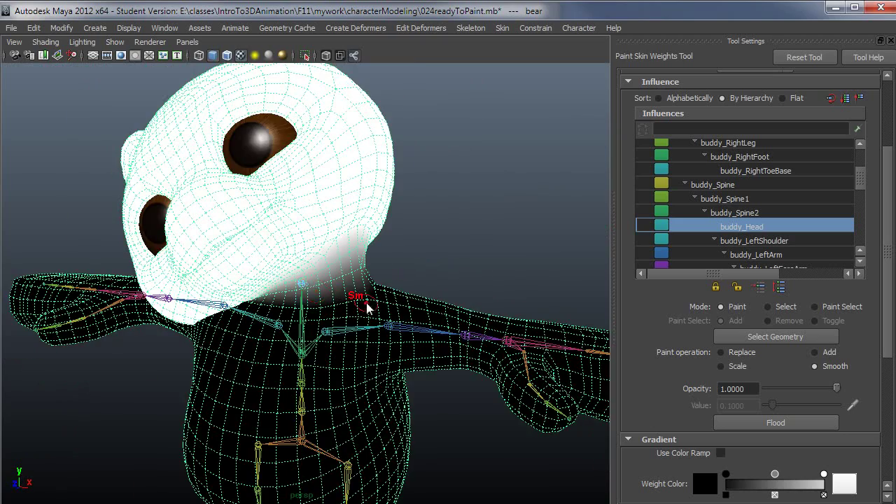
alt+drag(366, 304, 327, 301)
alt+right_drag(327, 301, 367, 307)
alt+drag(368, 306, 399, 317)
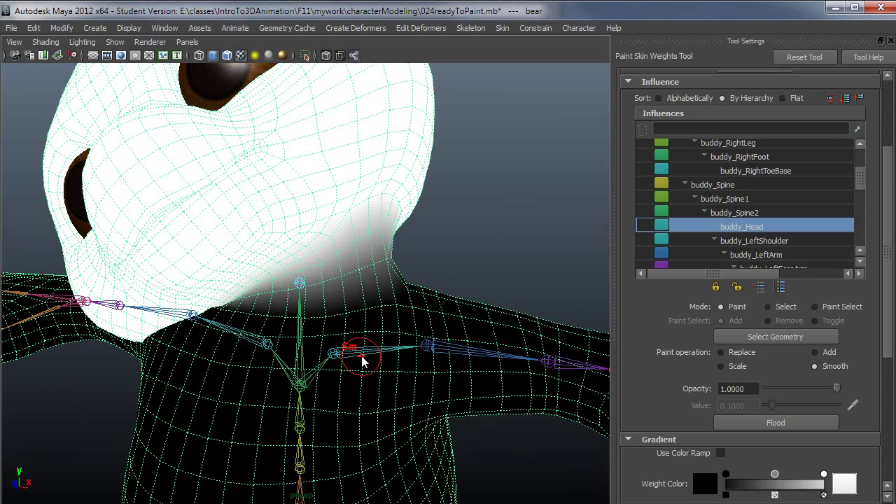
mouse_move(396, 258)
alt+mouse_down()
mouse_move(381, 280)
mouse_move(453, 275)
mouse_move(285, 297)
alt+mouse_up()
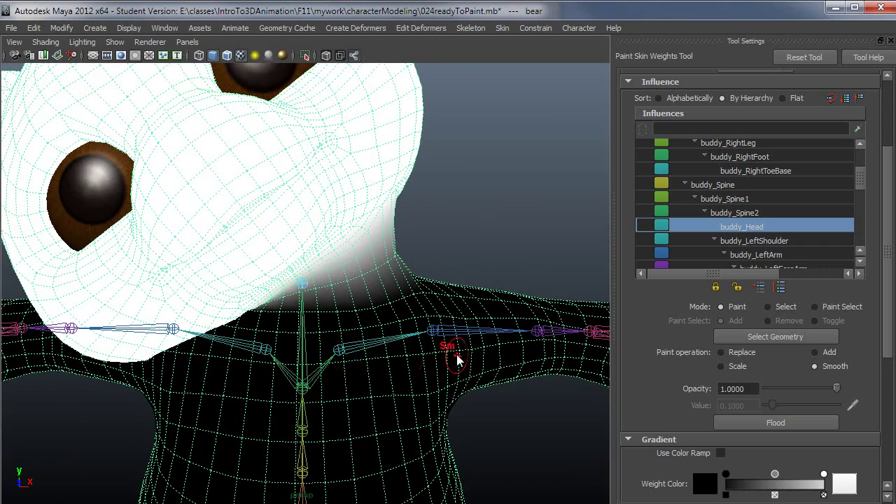
alt+right_drag(456, 354, 390, 358)
mouse_move(391, 359)
alt+mouse_down()
mouse_move(349, 361)
mouse_move(490, 369)
alt+mouse_up()
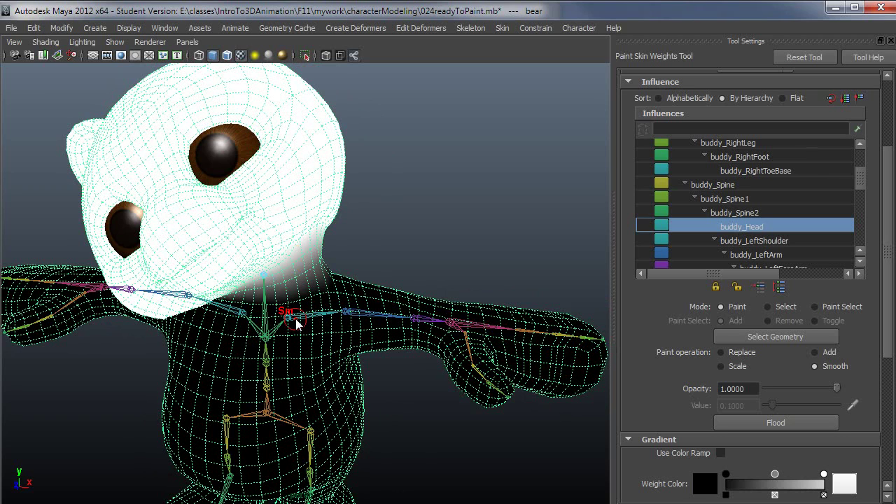
Check the neck's deformation, rotate the buddy_Head joint back upright and return to painting skin weights.
mouse_move(289, 327)
alt+mouse_down()
mouse_move(318, 326)
mouse_move(259, 328)
mouse_move(312, 329)
mouse_move(321, 319)
alt+mouse_up()
key(e)
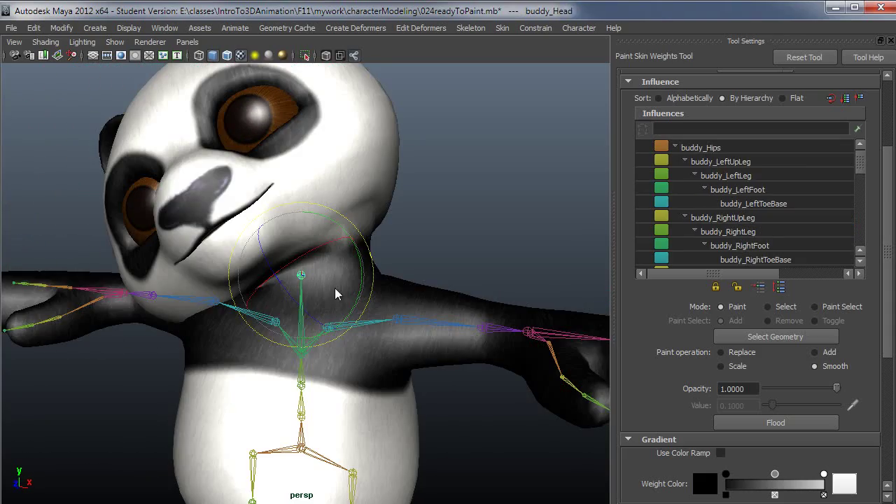
mouse_move(360, 260)
mouse_down()
mouse_move(360, 300)
mouse_move(360, 259)
mouse_up()
alt+drag(411, 285, 474, 332)
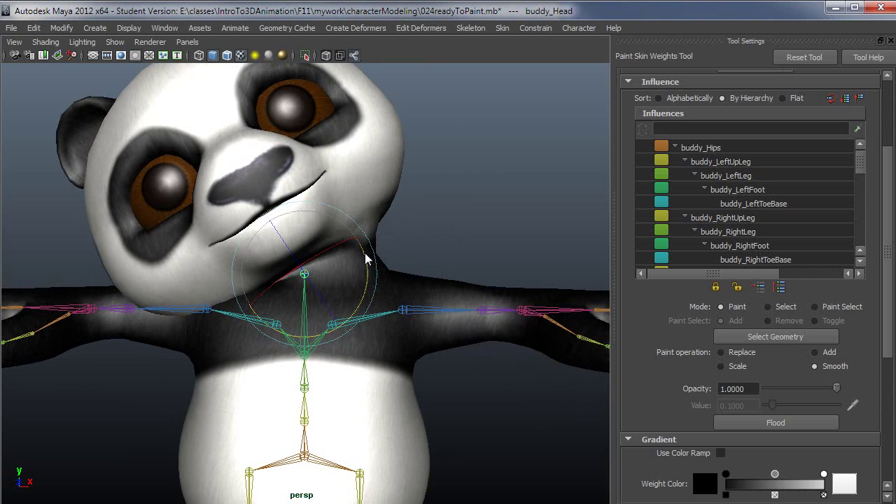
drag(373, 258, 378, 298)
alt+right_drag(434, 309, 409, 323)
click(418, 308)
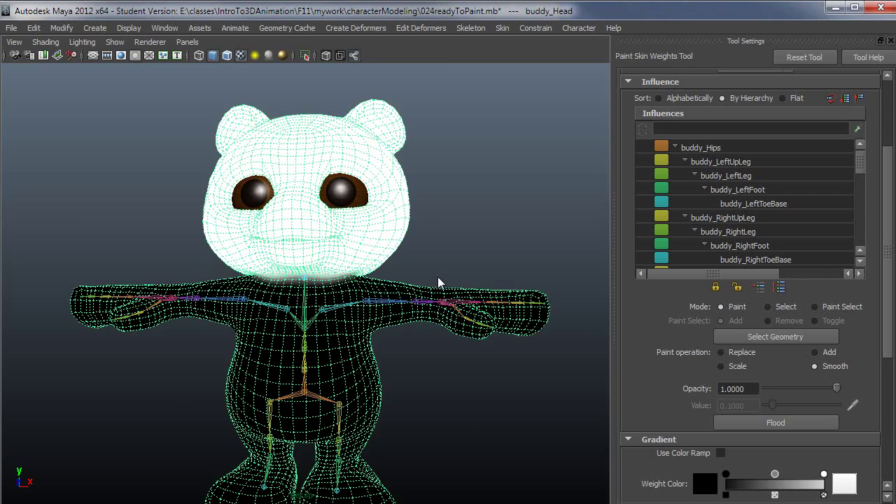
Set the weight display's Max color to 0.01 so that faint buddy_Head weights show as white.
alt+drag(438, 303, 430, 308)
alt+right_drag(173, 343, 325, 352)
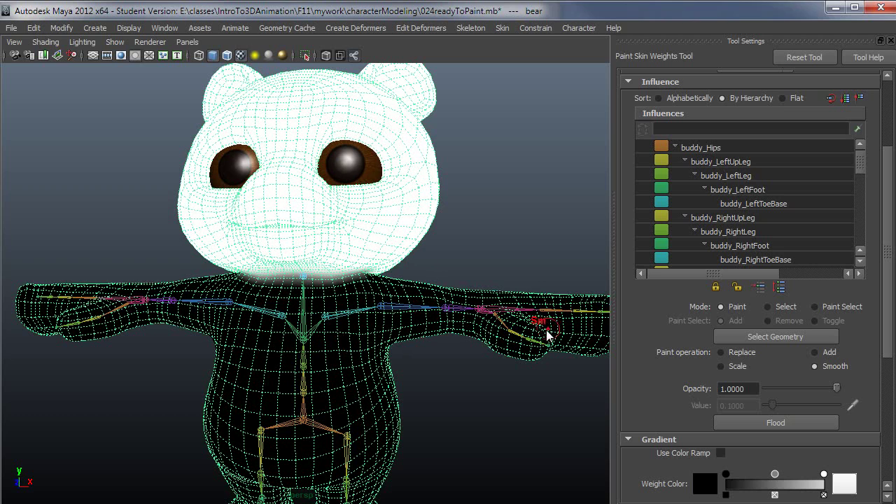
scroll(889, 215, down, 1)
drag(889, 215, 886, 358)
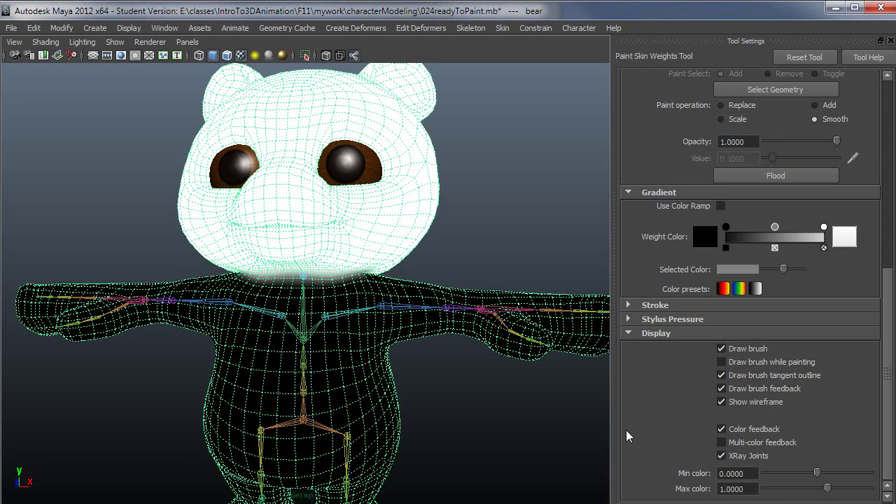
click(748, 489)
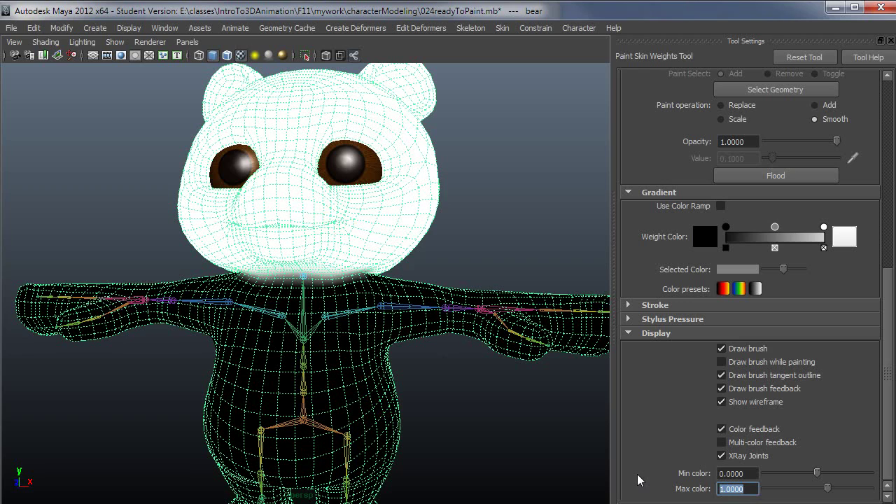
text(.)
text(.01)
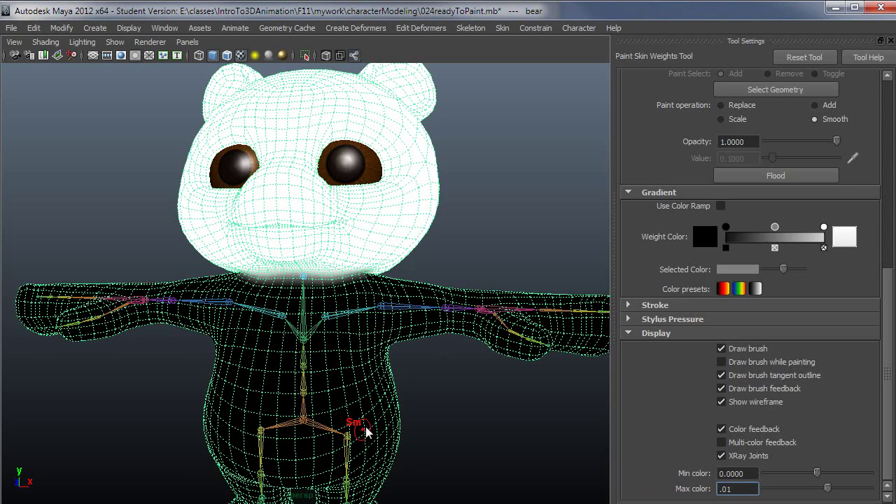
key(Return)
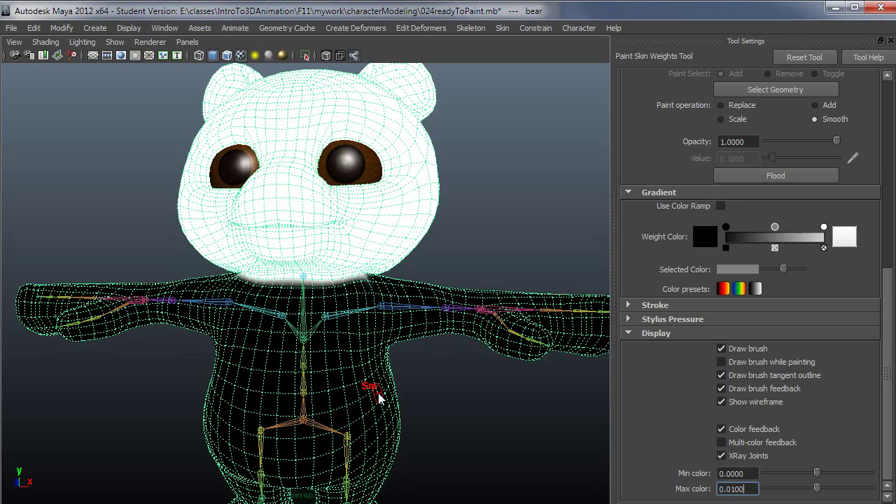
Examine the panda from the side and front for stray buddy_Head weights outside the head.
mouse_move(378, 392)
alt+mouse_down()
mouse_move(411, 391)
mouse_move(384, 400)
alt+mouse_up()
alt+drag(376, 314, 244, 320)
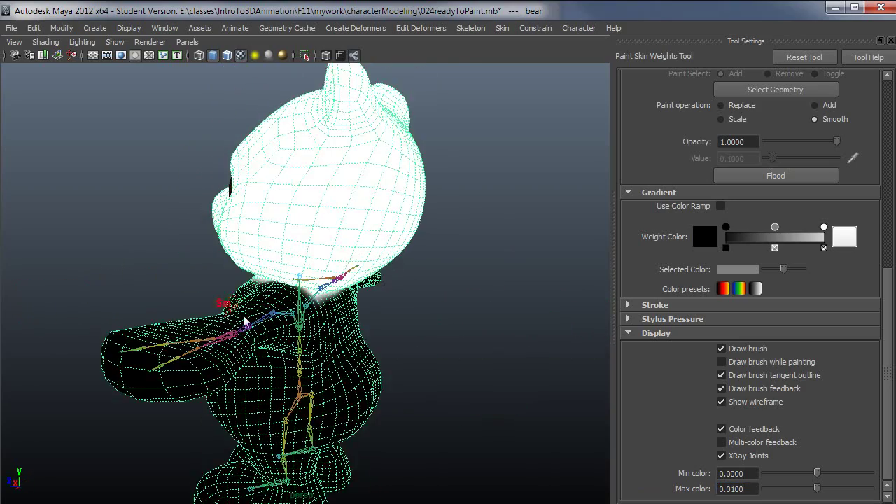
alt+right_drag(244, 320, 385, 344)
alt+drag(384, 344, 480, 413)
alt+right_drag(480, 412, 411, 356)
alt+drag(410, 356, 458, 394)
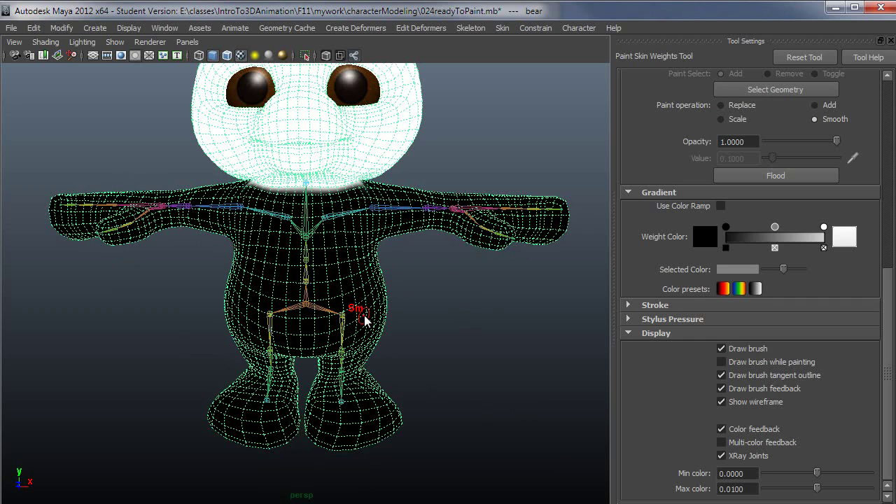
Restore the weight display's Max color to 1 and bring the whole panda into view.
click(751, 490)
text(1)
key(Return)
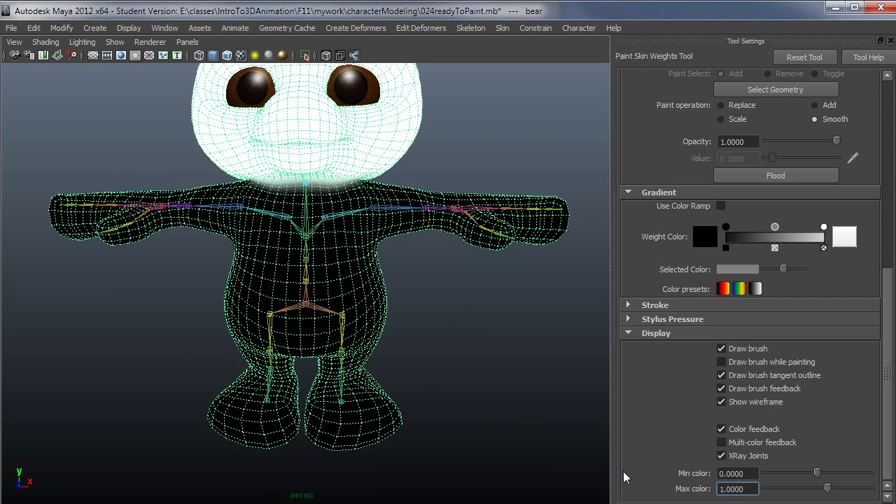
scroll(383, 309, down, 3)
alt+middle_drag(402, 330, 398, 369)
alt+drag(398, 369, 417, 360)
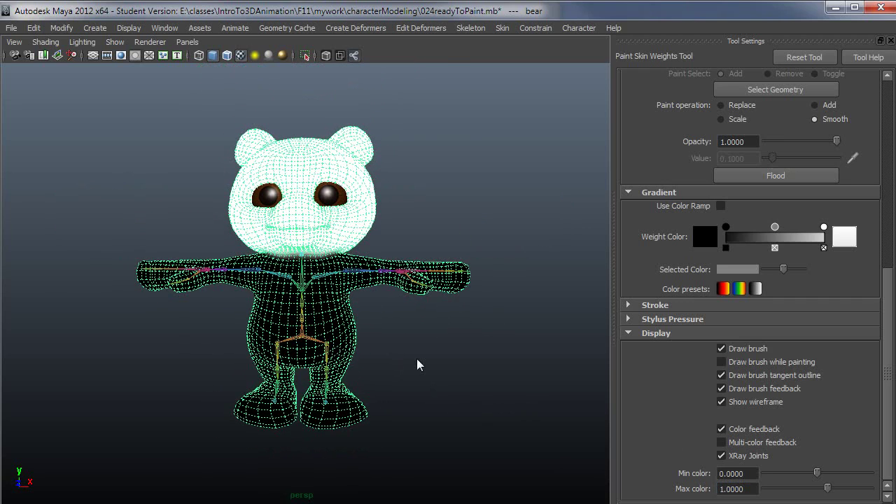
Leave weight painting and prune the bear mesh's small skin weights below 0.01.
drag(890, 351, 891, 216)
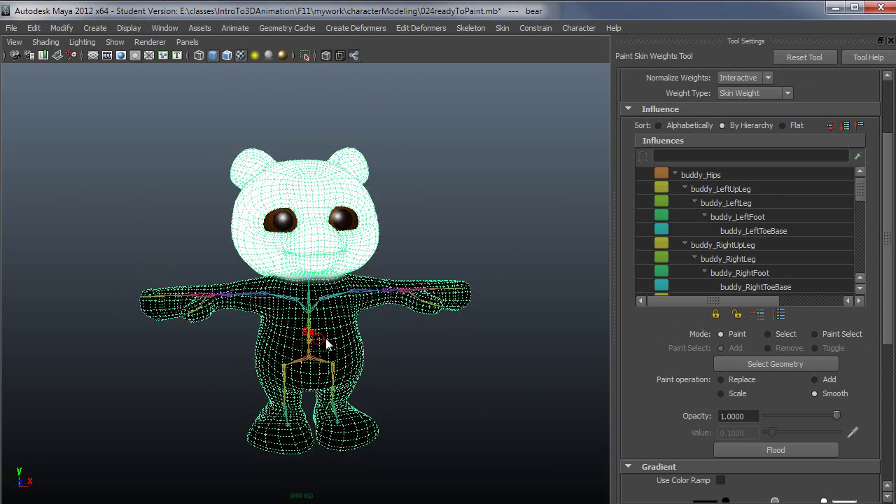
key(q)
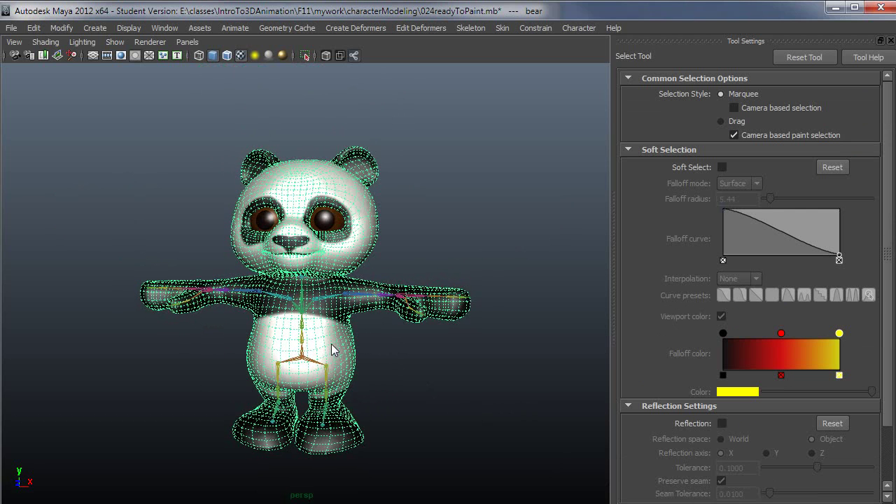
click(501, 28)
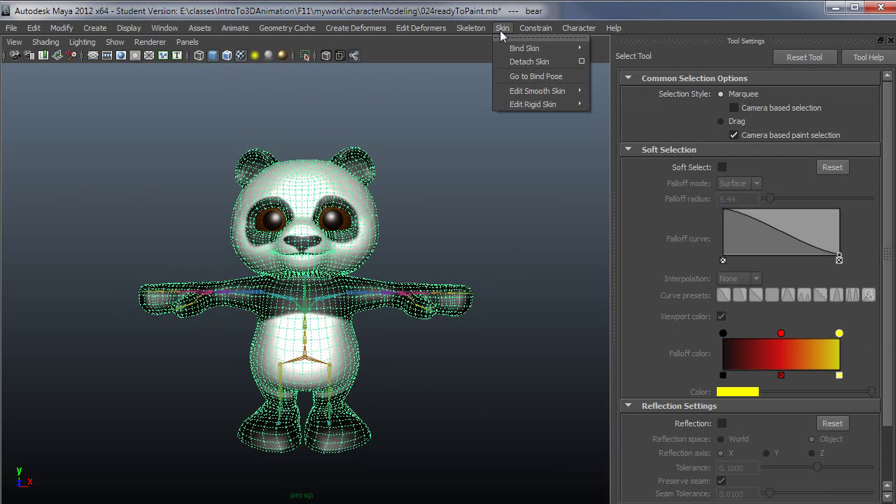
mouse_move(525, 94)
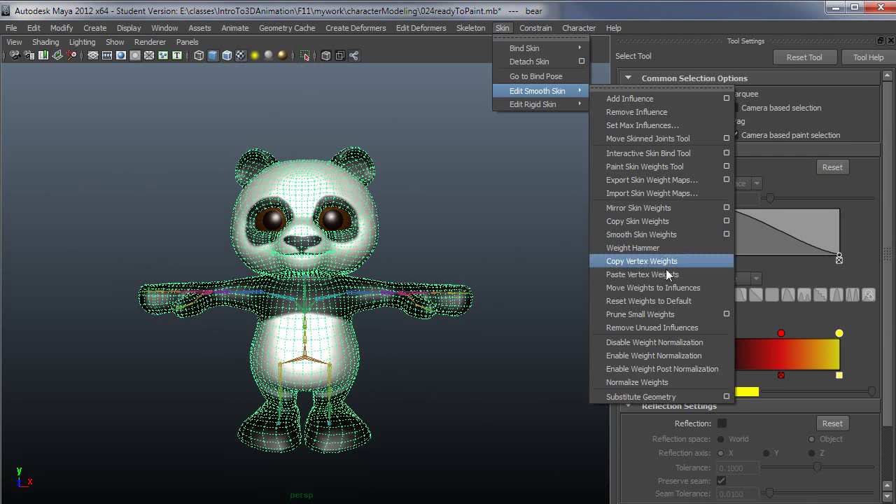
click(727, 315)
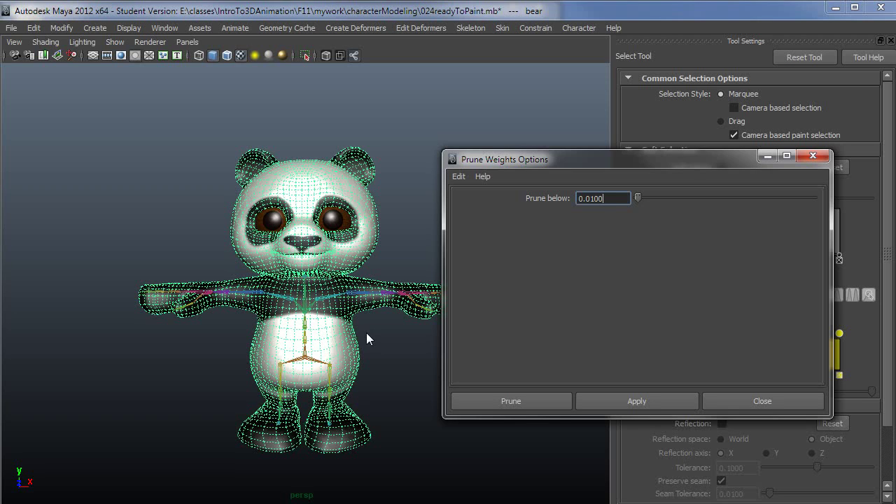
click(515, 401)
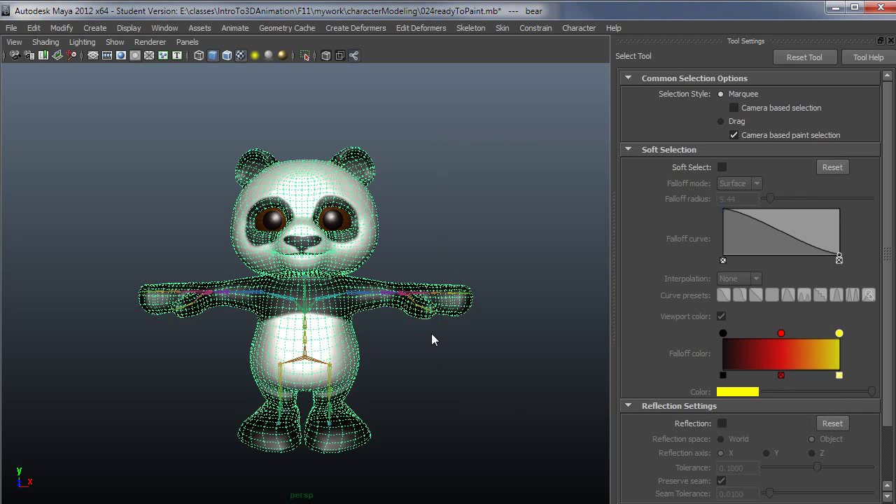
Resume painting skin weights and lock the weights of the buddy_Head influence.
key(y)
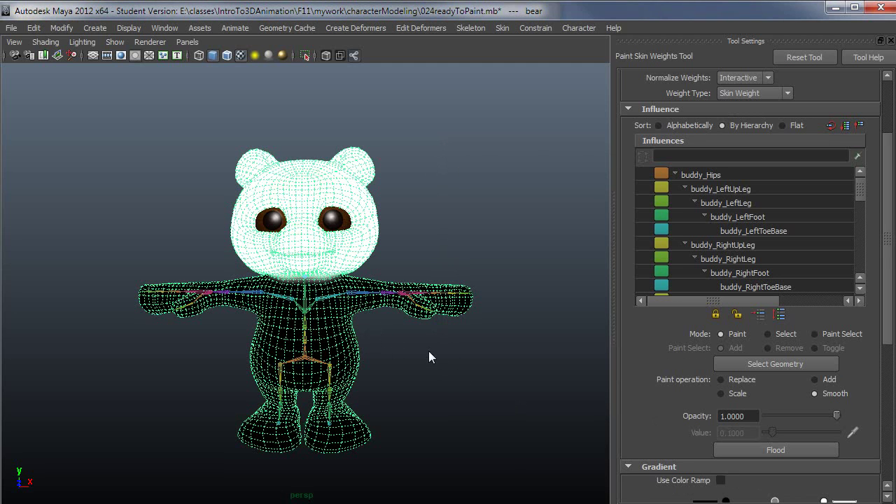
alt+drag(428, 351, 412, 353)
alt+right_drag(411, 352, 435, 355)
alt+drag(434, 356, 452, 356)
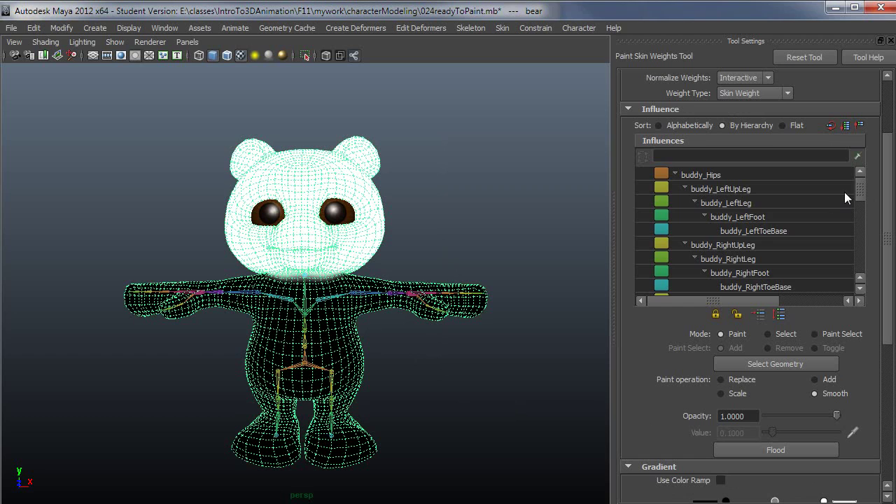
drag(858, 206, 860, 210)
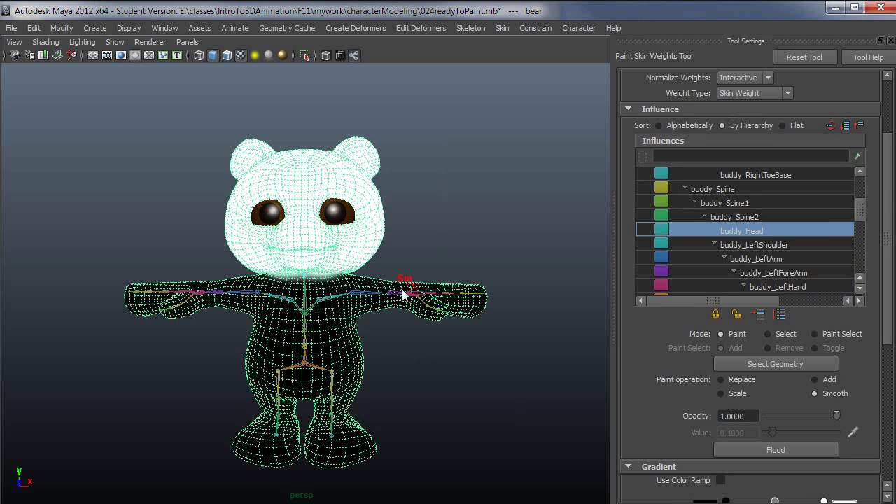
click(716, 313)
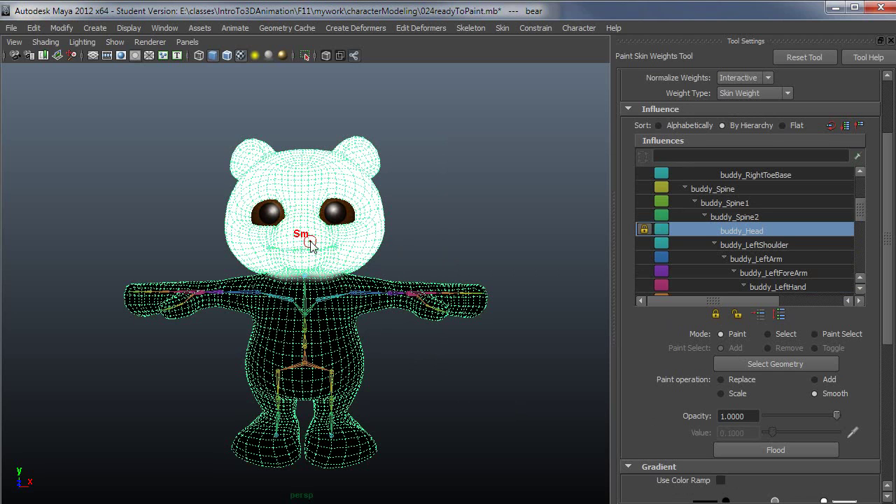
alt+drag(315, 323, 294, 332)
alt+right_drag(218, 309, 277, 305)
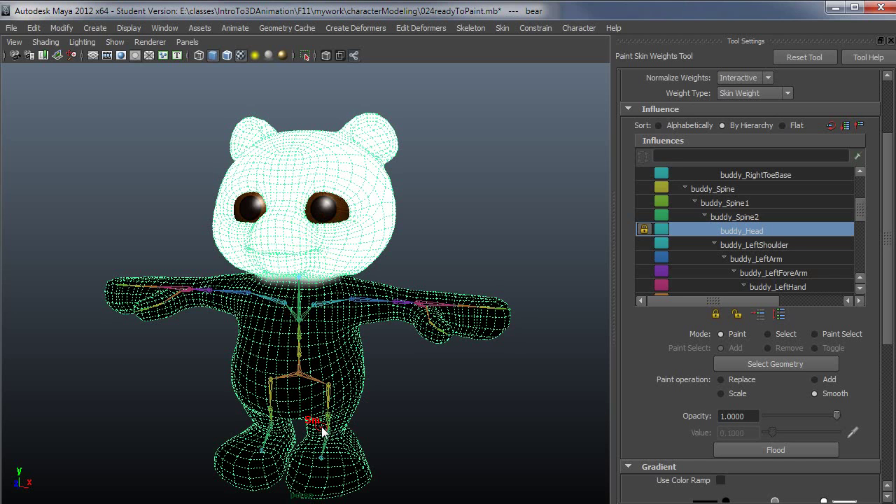
alt+drag(322, 430, 333, 425)
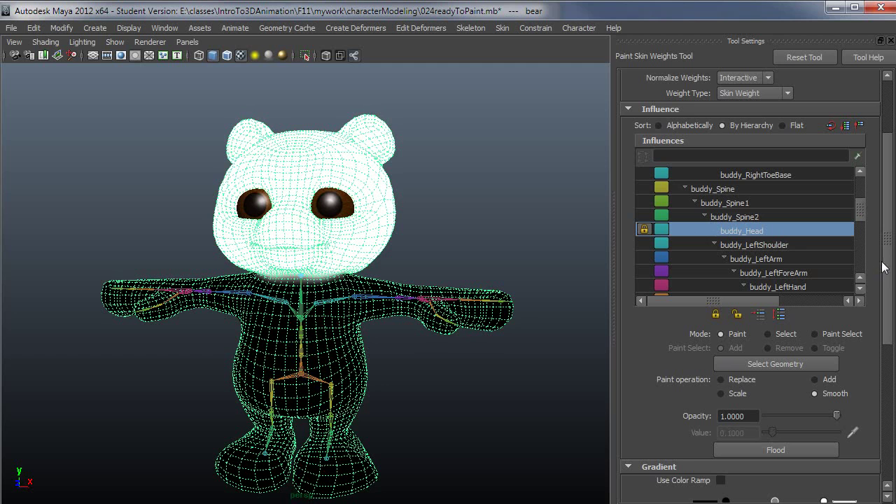
mouse_move(887, 234)
mouse_down()
mouse_move(878, 325)
mouse_move(878, 244)
mouse_up()
scroll(880, 250, up, 4)
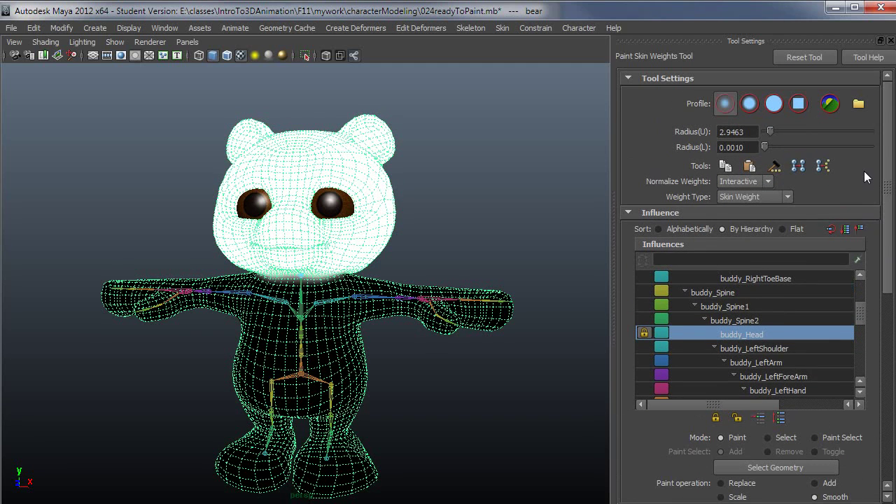